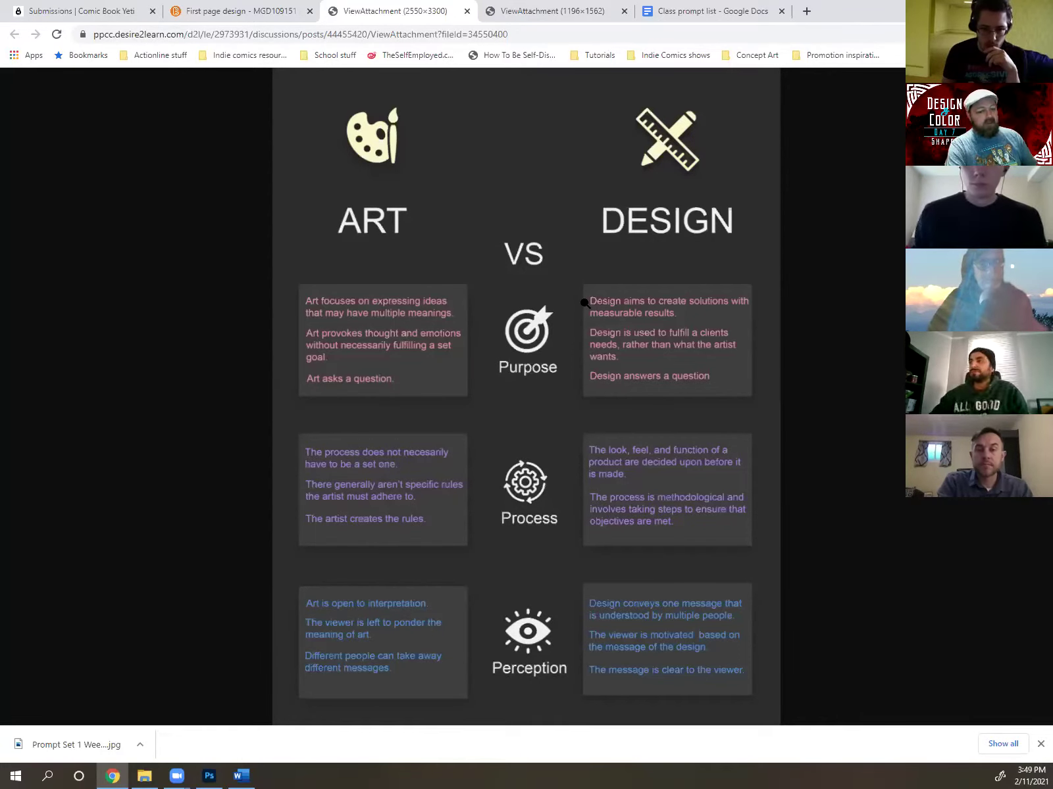
- Return to the full-size Art vs Design poster in the browser and copy it
key(ctrl+shift+Tab)
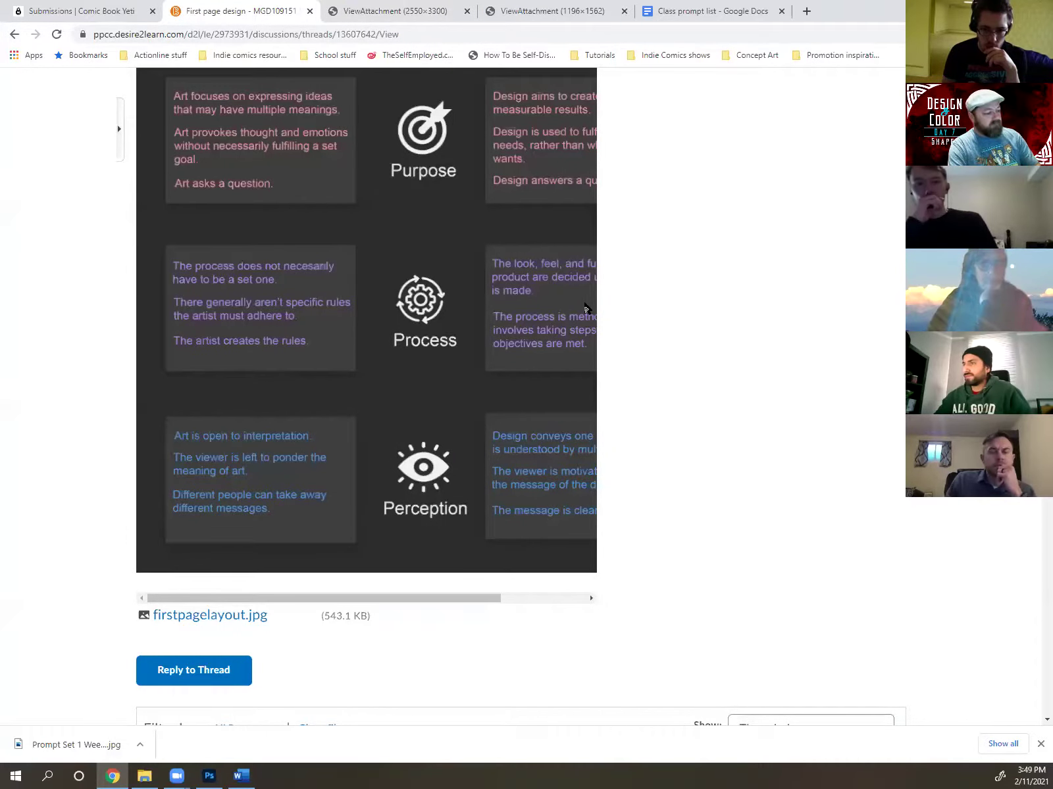
scroll(586, 308, up, 7)
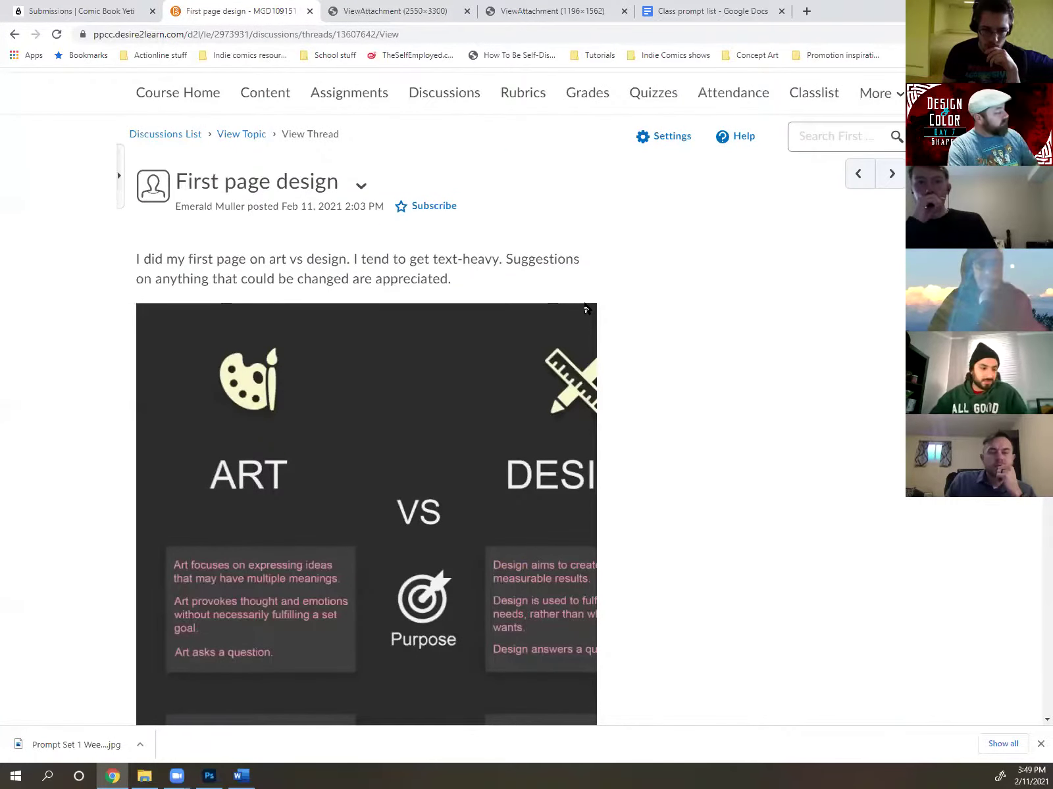
key(ctrl+Tab)
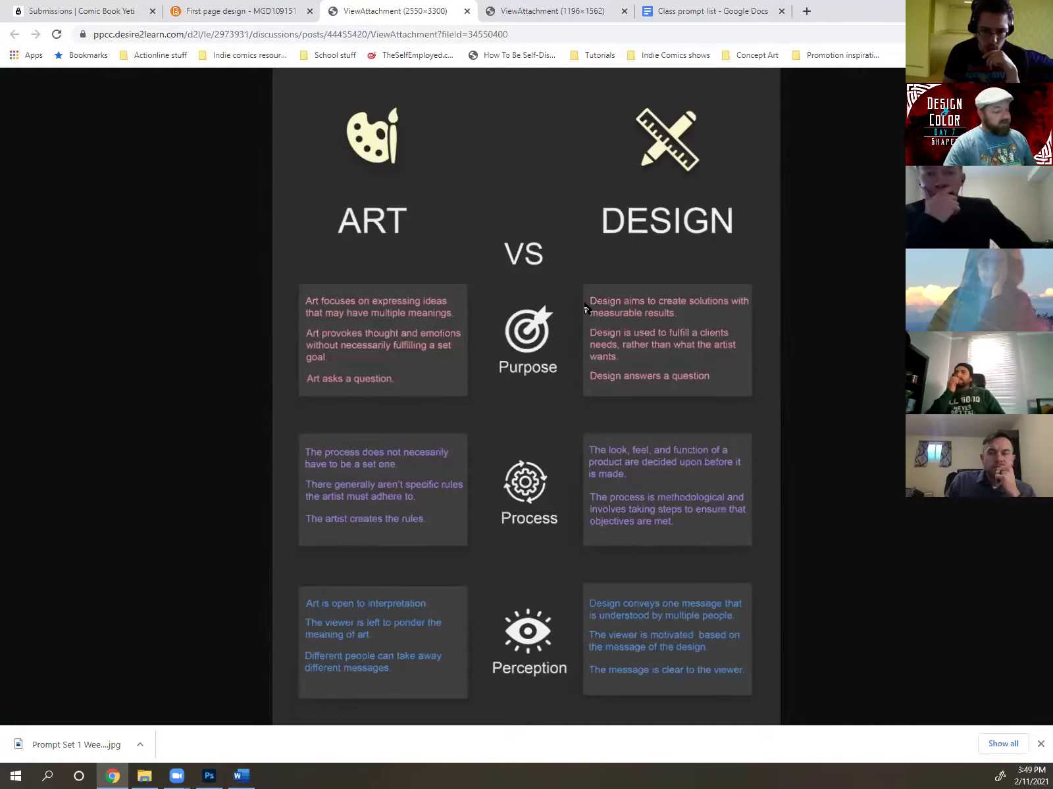
right_click(585, 309)
key(Escape)
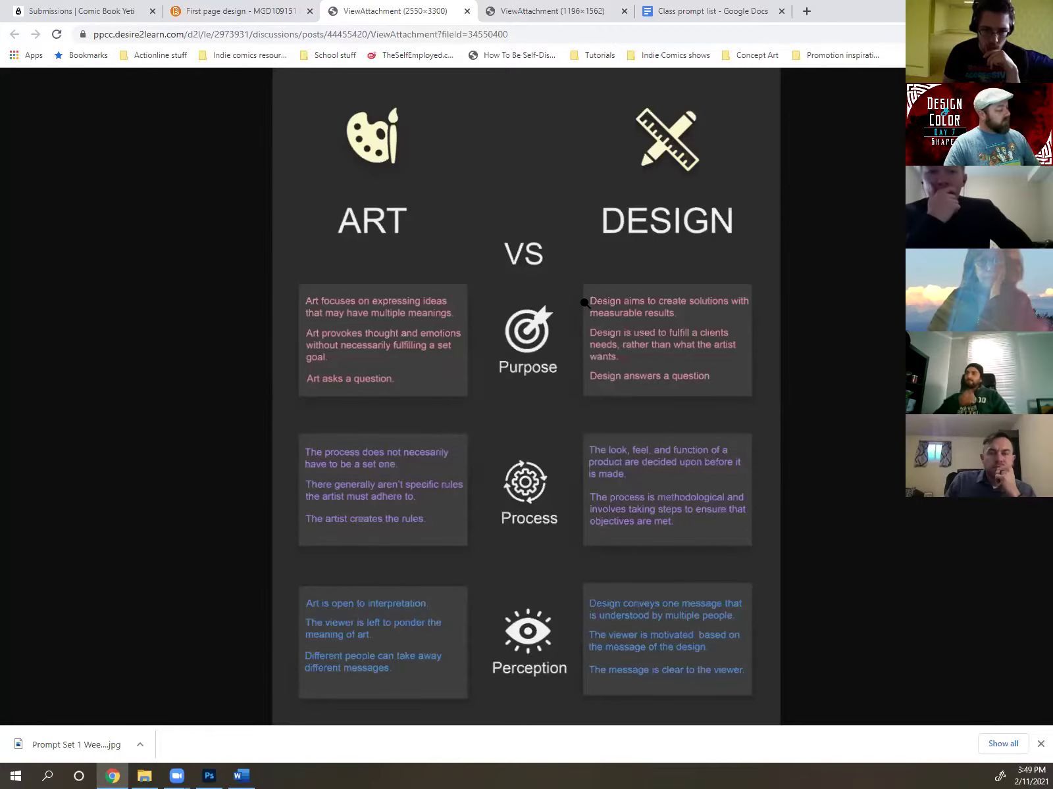
- Paste the poster into Photoshop as a new layer and hide the layer beneath it
click(209, 777)
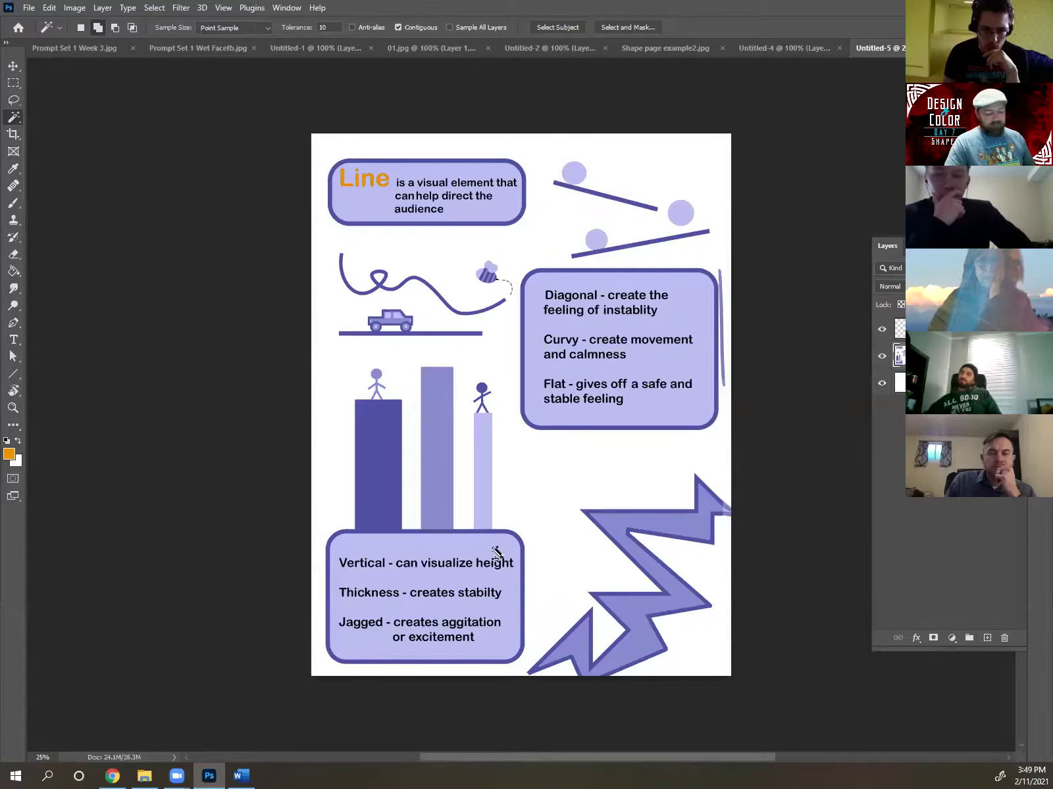
key(ctrl+v)
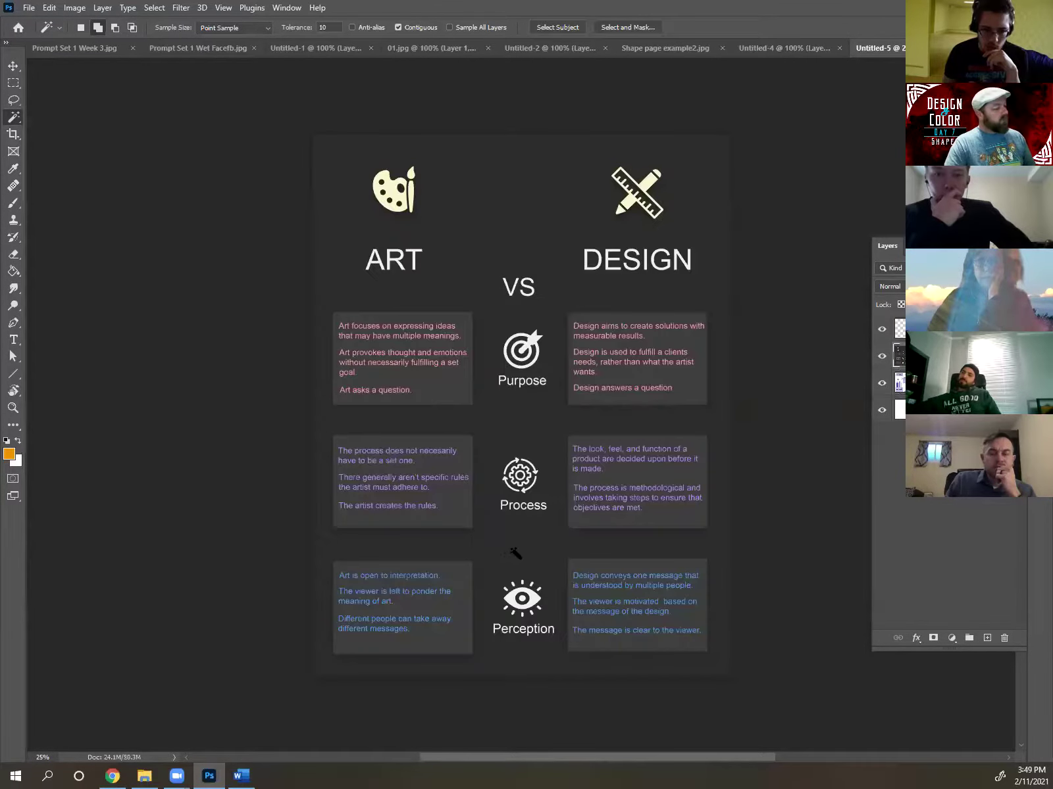
click(882, 383)
- Try orange brush marks between ART, VS and the Purpose icon, undoing each
key(b)
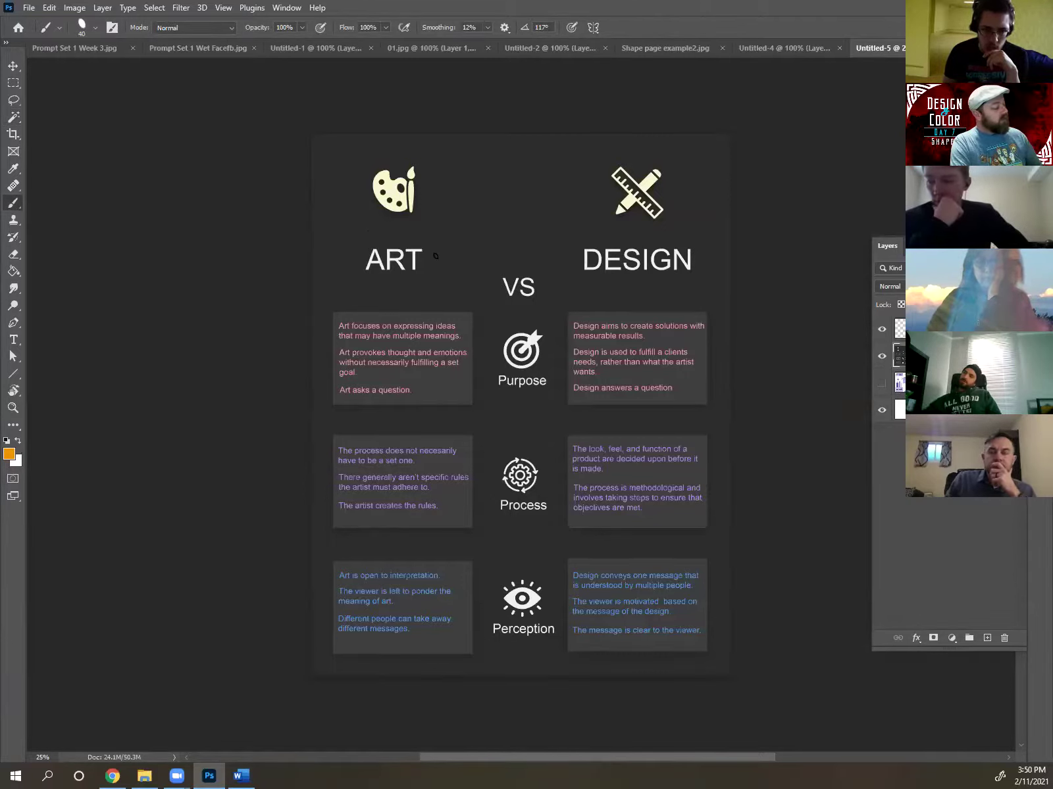
drag(522, 242, 522, 267)
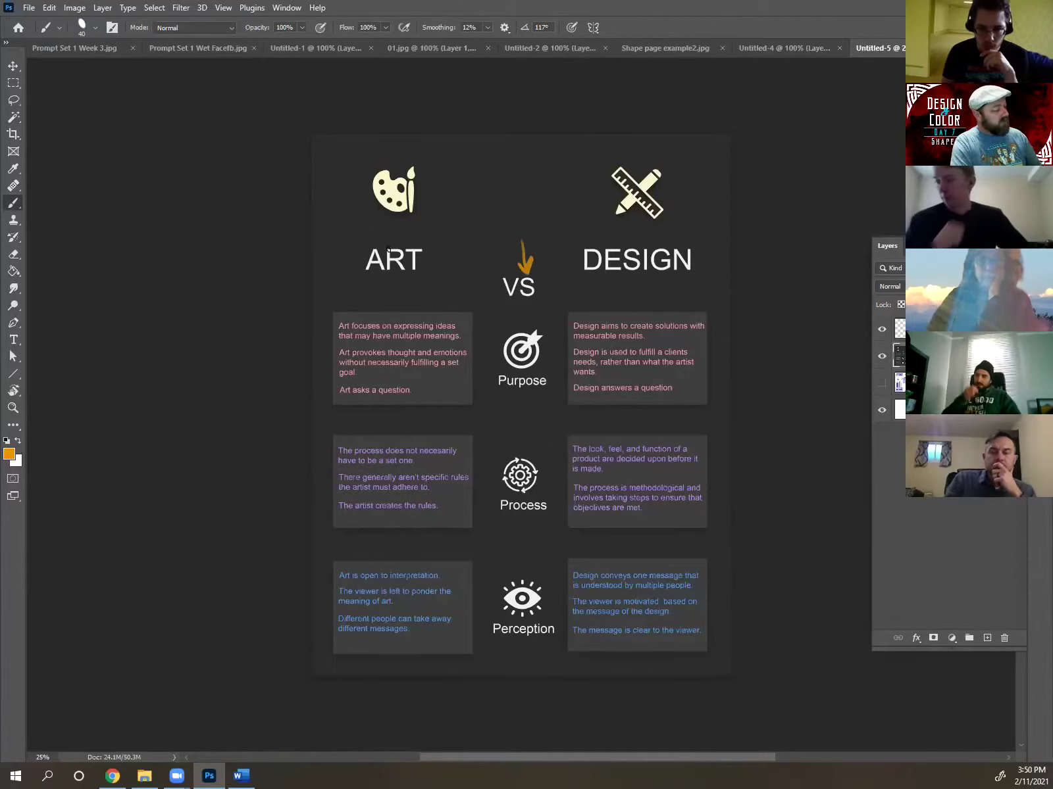
key(ctrl+z)
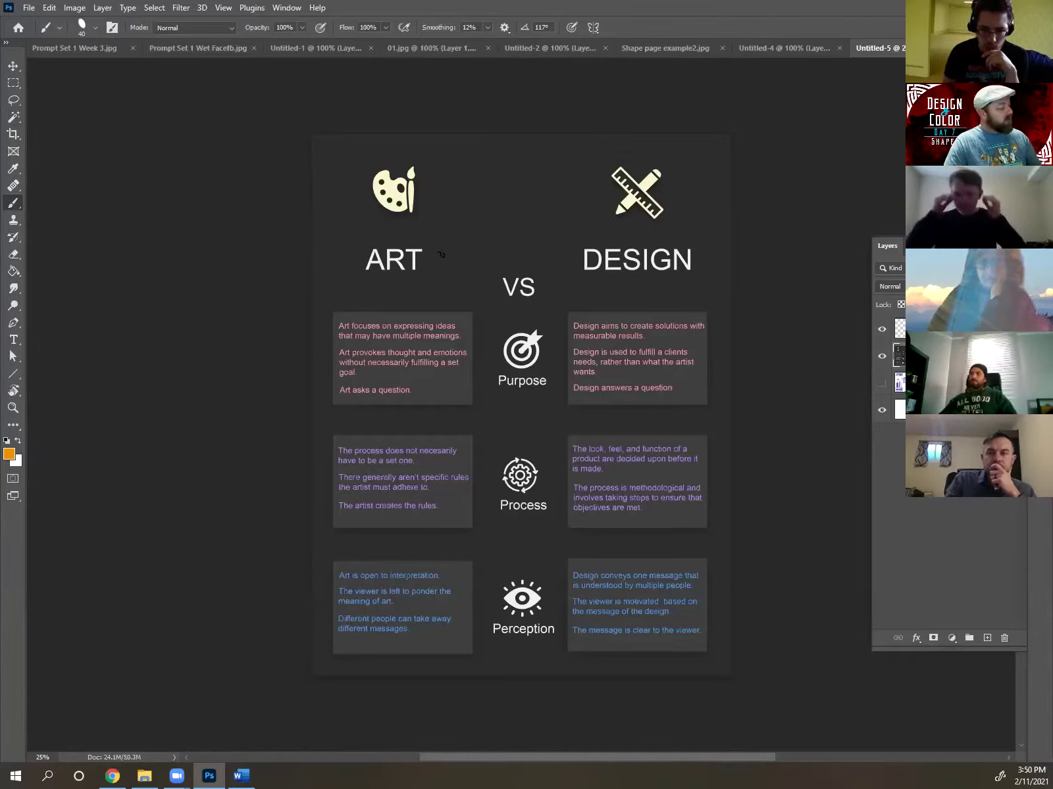
mouse_move(447, 252)
mouse_down()
mouse_move(478, 254)
mouse_move(511, 303)
mouse_up()
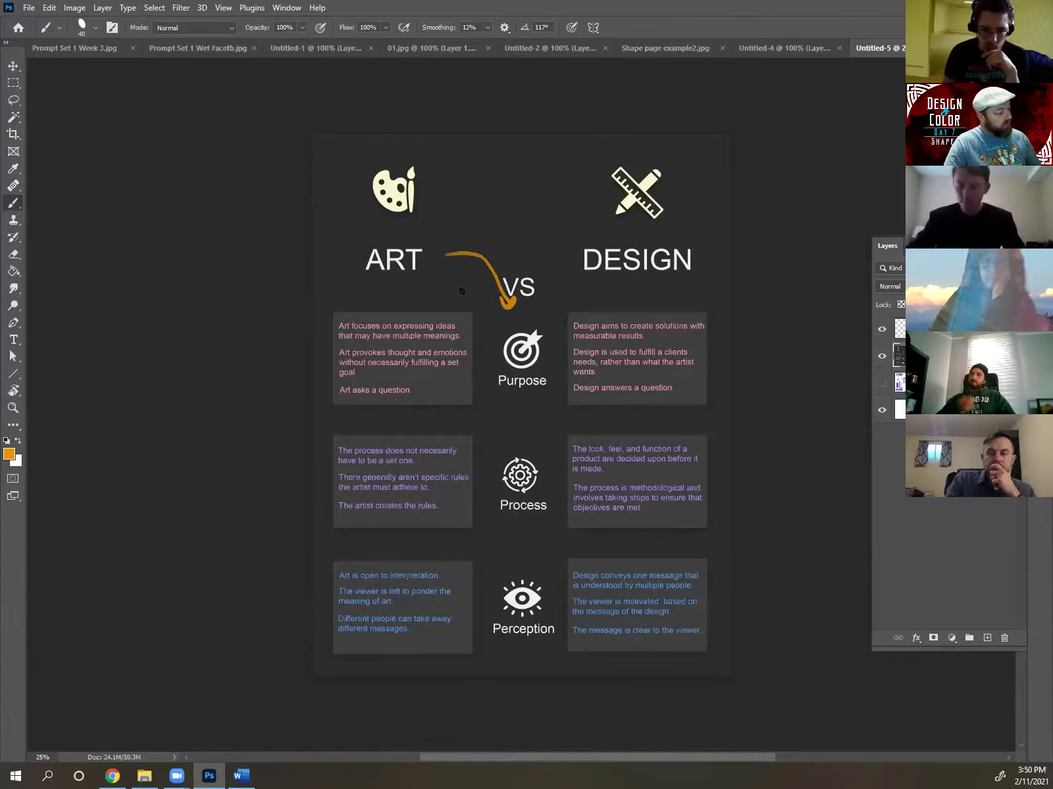
key(ctrl+z)
mouse_move(437, 255)
mouse_down()
mouse_move(465, 257)
mouse_move(505, 310)
mouse_move(511, 345)
mouse_up()
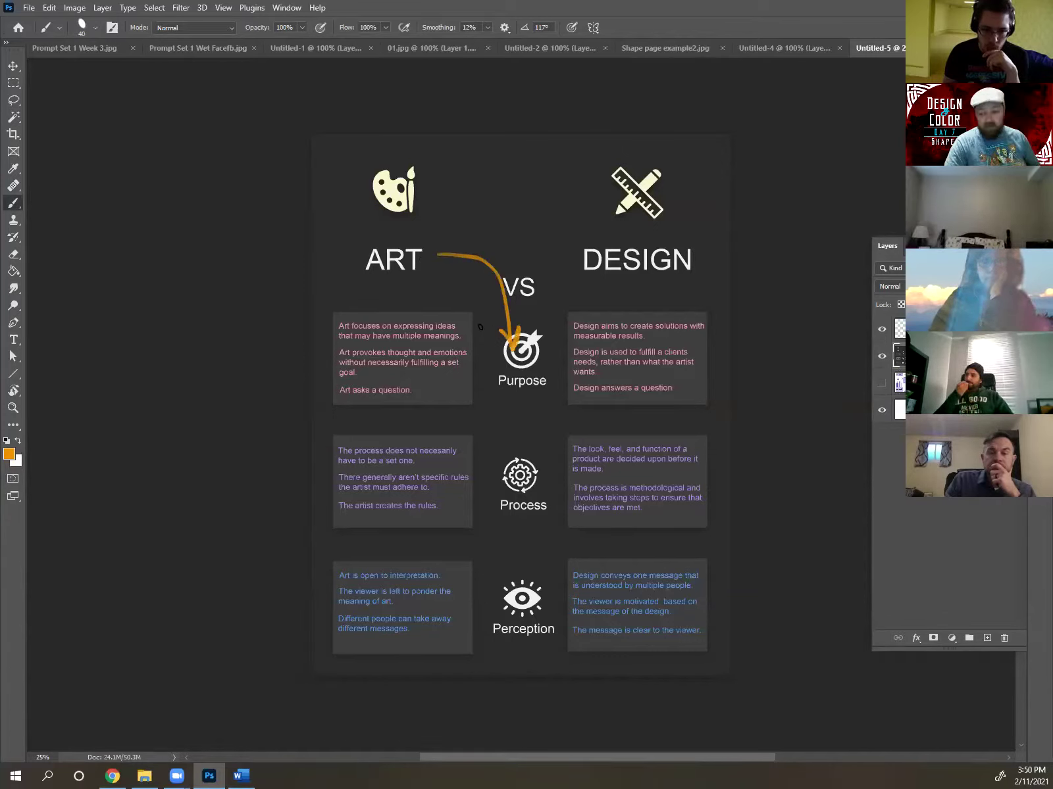
key(ctrl+z)
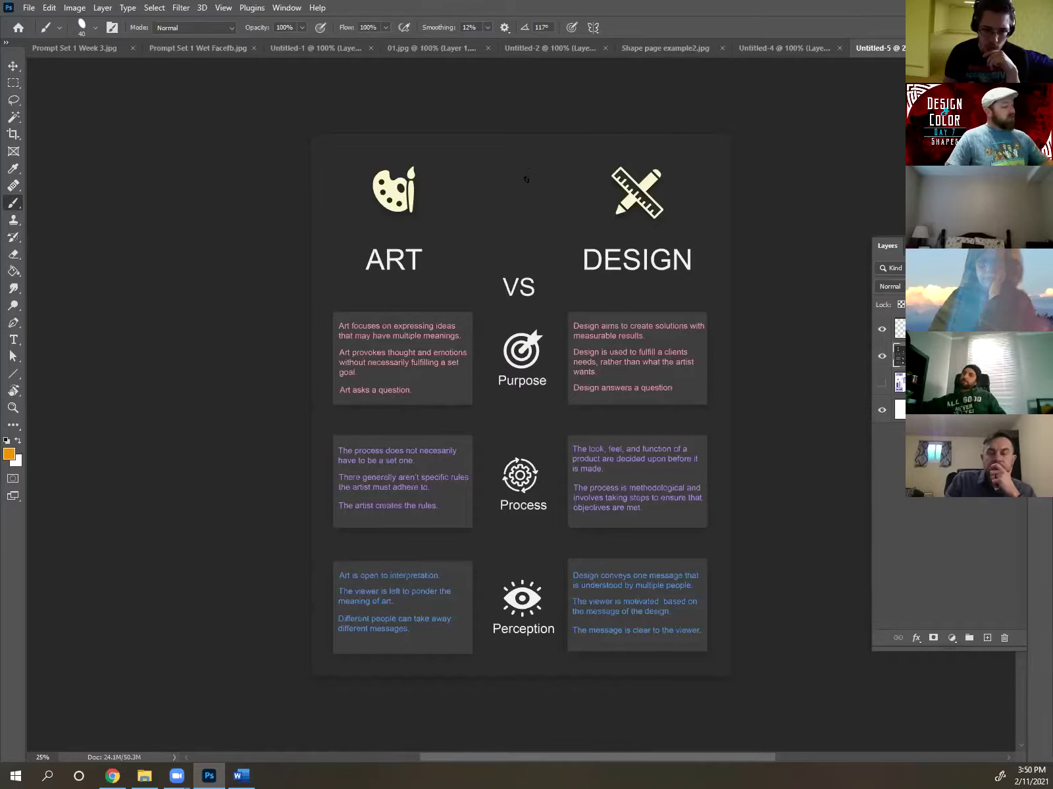
- After undoing a centre line and ellipse, loop an orange outline around the ART VS DESIGN title
mouse_move(522, 138)
mouse_down()
mouse_move(516, 659)
mouse_move(526, 670)
mouse_up()
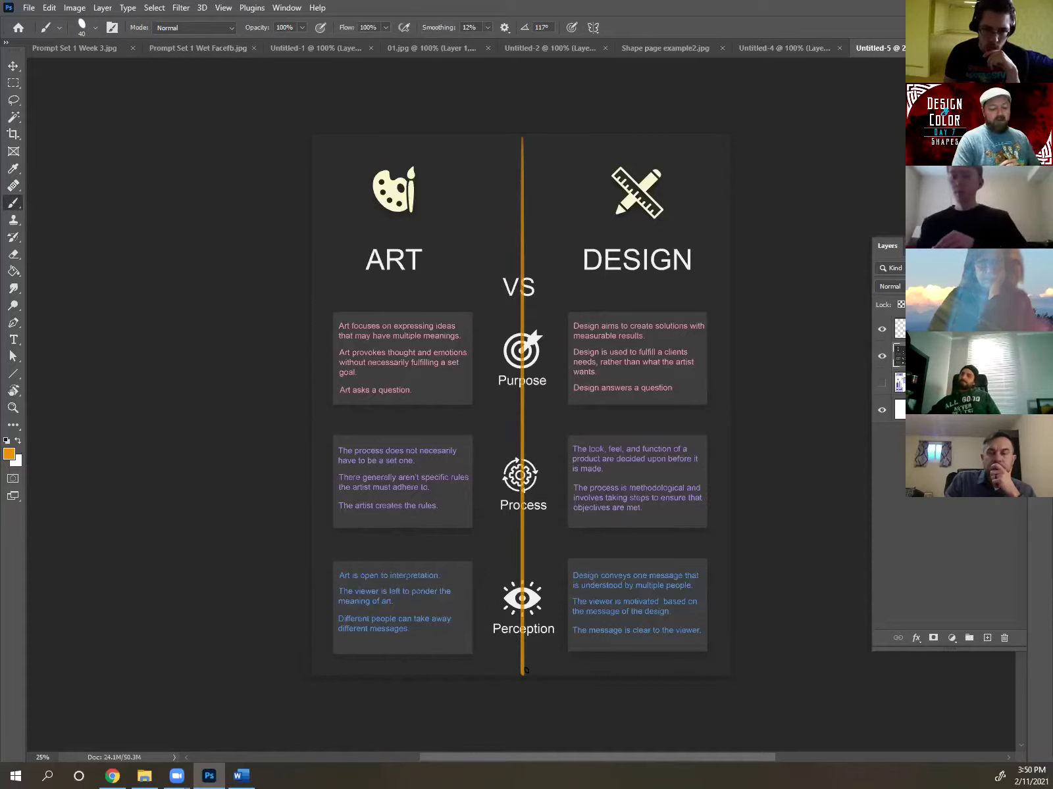
key(ctrl+z)
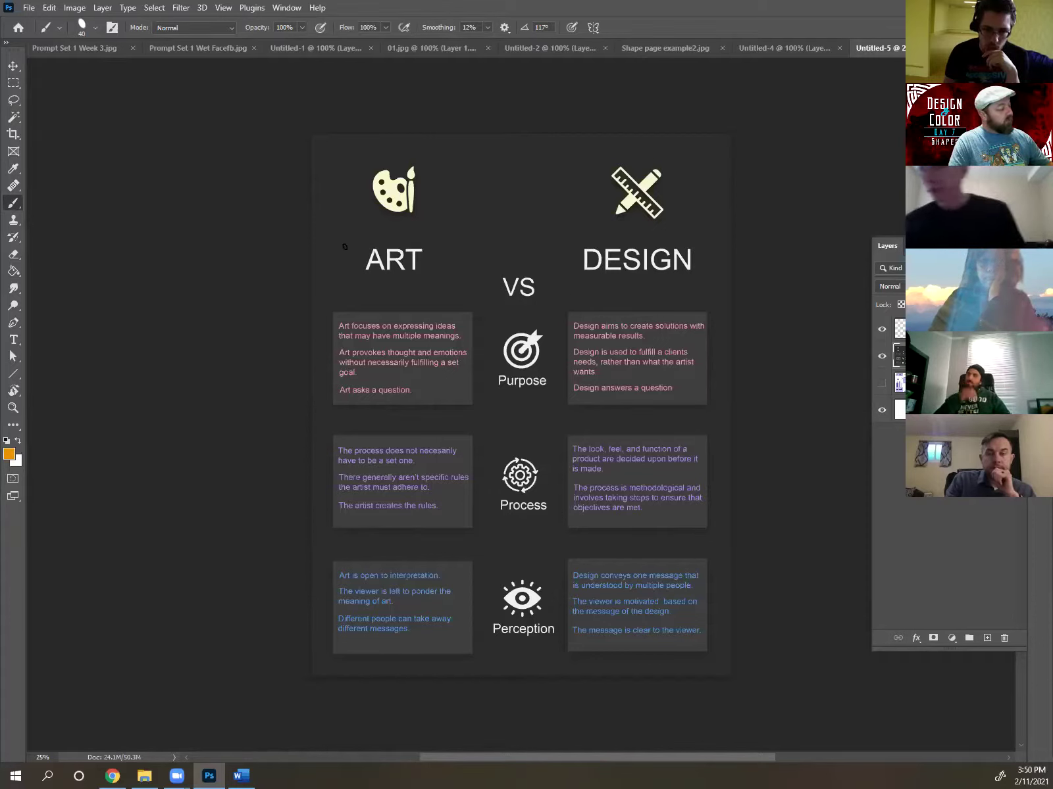
mouse_move(487, 252)
mouse_down()
mouse_move(462, 259)
mouse_move(483, 249)
mouse_up()
key(ctrl+z)
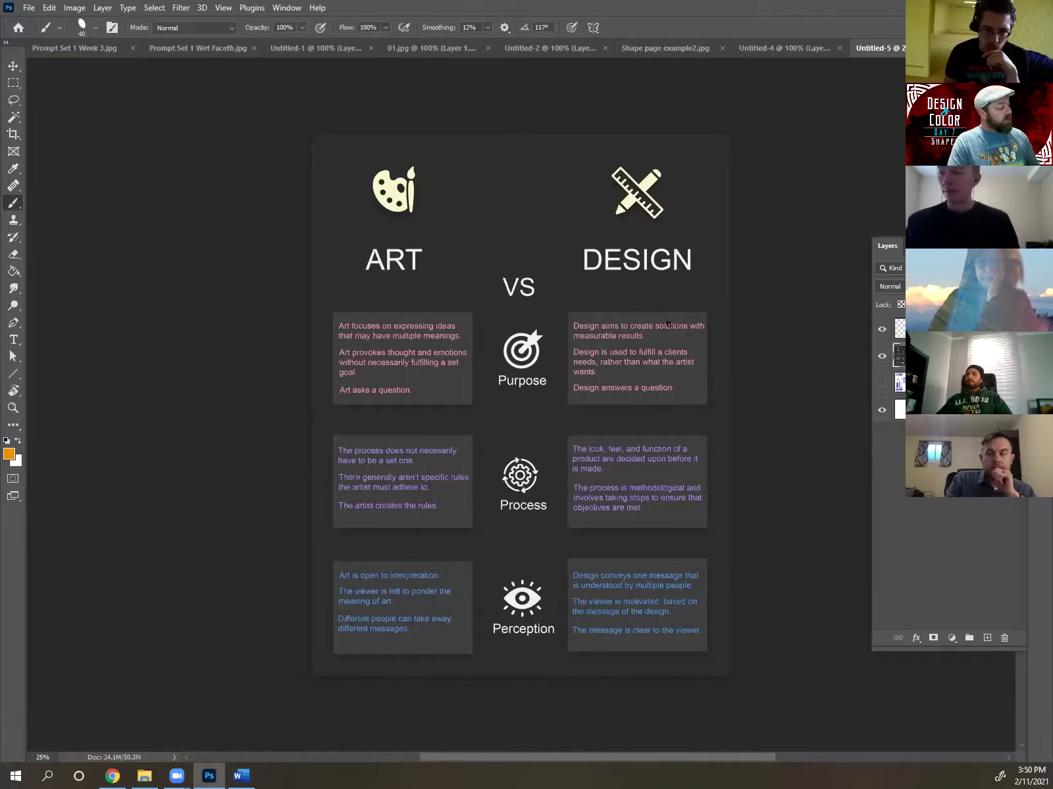
mouse_move(692, 302)
mouse_down()
mouse_move(324, 247)
mouse_move(469, 143)
mouse_up()
mouse_move(649, 154)
mouse_down()
mouse_move(713, 286)
mouse_move(715, 408)
mouse_up()
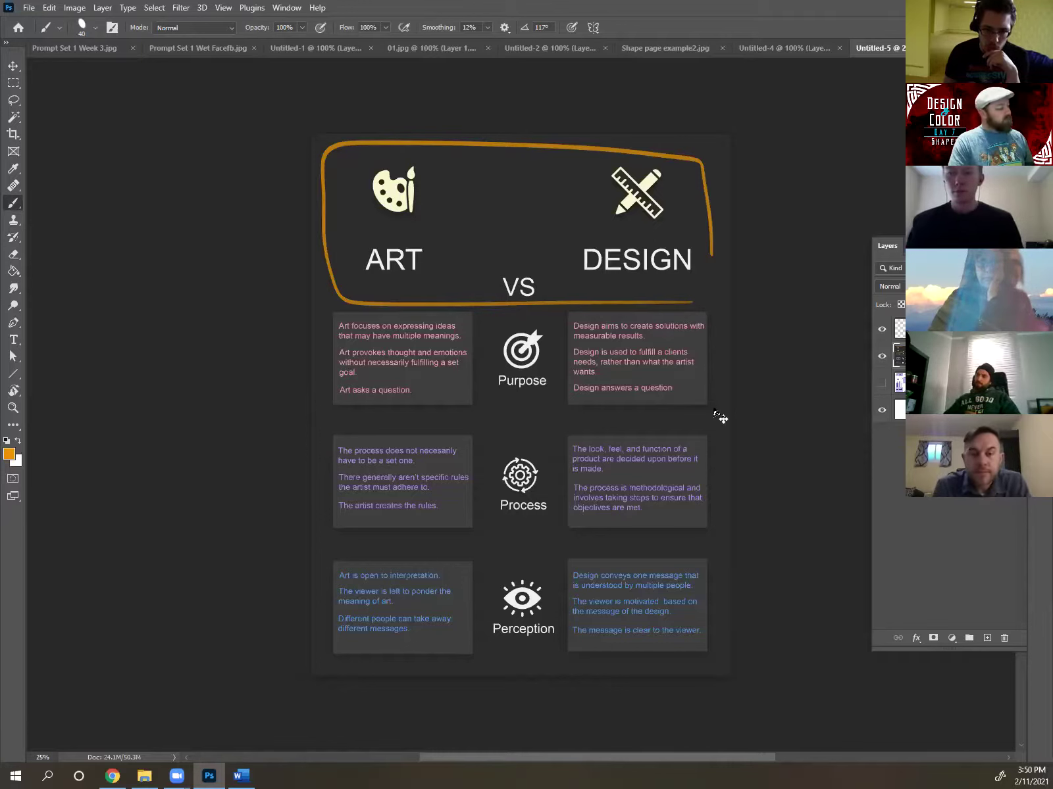
- Undo the title outline, undo two test marks over ART, and raise brush size to 50
key(ctrl+z)
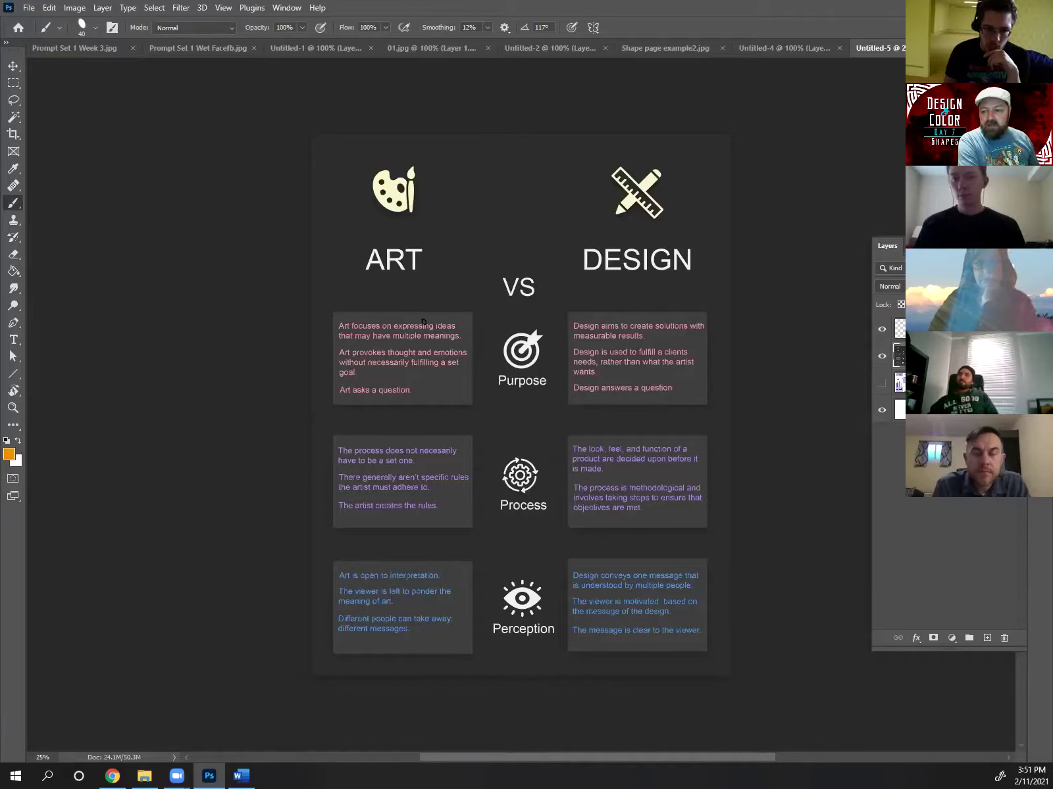
drag(372, 244, 389, 271)
drag(355, 341, 373, 378)
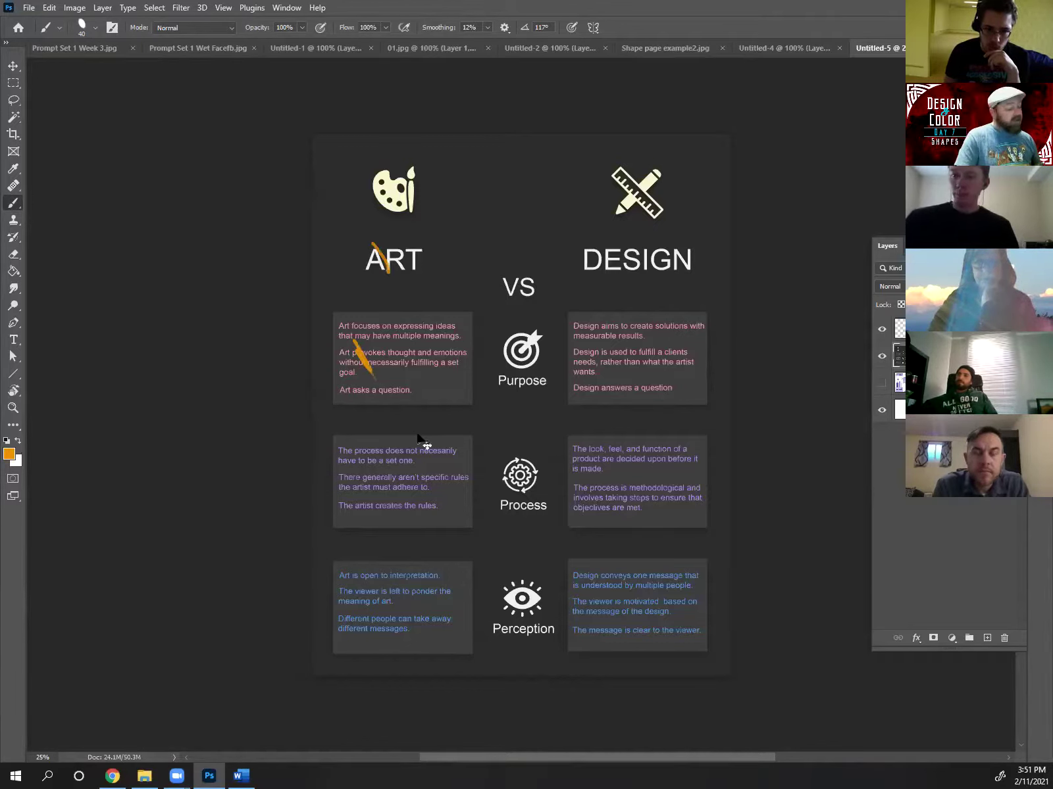
key(ctrl+z)
key(ctrl+z)
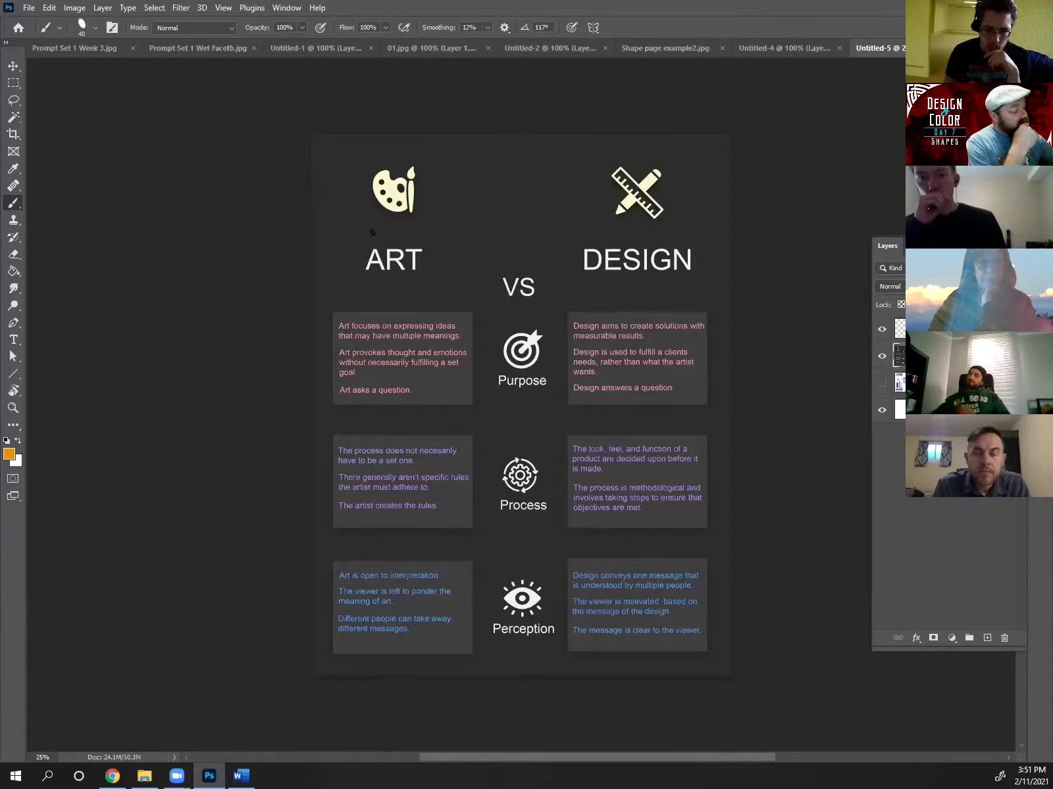
key(bracketright)
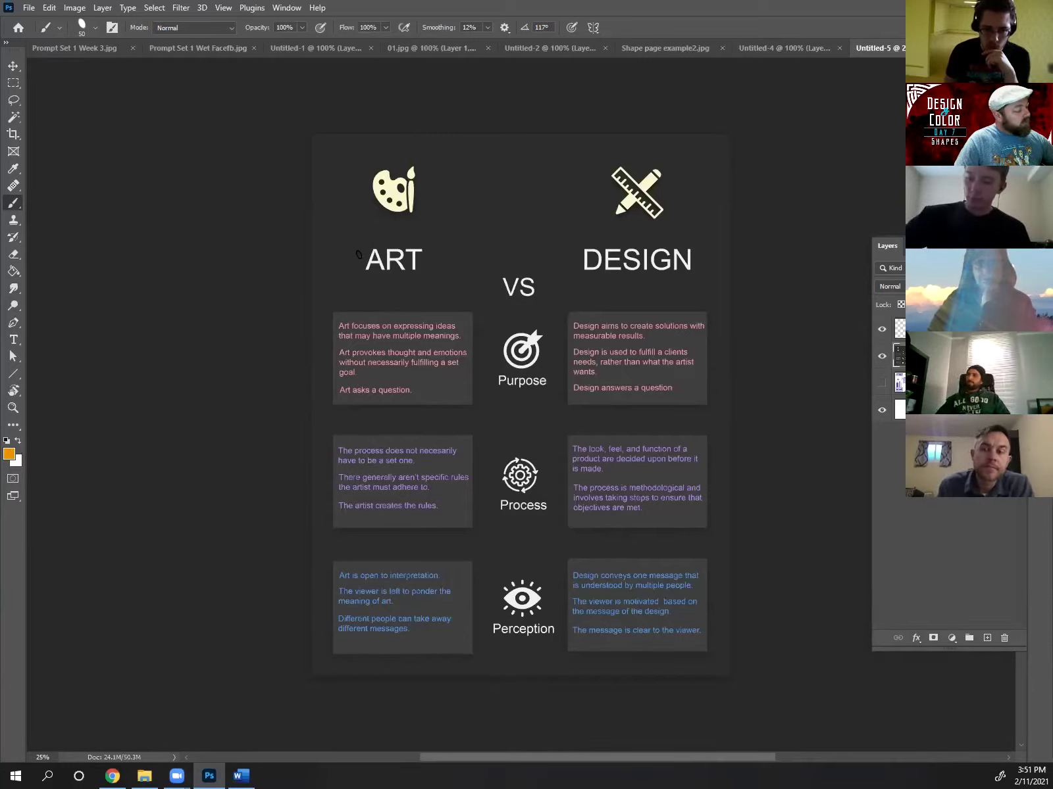
- Hand-letter 'ART vs Design' in orange over the title and ruler-pencil icon
mouse_move(351, 266)
mouse_down()
mouse_move(392, 146)
mouse_move(395, 270)
mouse_up()
mouse_move(372, 238)
mouse_down()
mouse_move(421, 197)
mouse_move(432, 246)
mouse_up()
mouse_move(454, 188)
mouse_down()
mouse_move(447, 254)
mouse_move(458, 183)
mouse_up()
click(486, 207)
mouse_move(494, 244)
mouse_down()
mouse_move(507, 198)
mouse_move(508, 234)
mouse_move(555, 179)
mouse_move(546, 244)
mouse_move(595, 178)
mouse_move(588, 230)
mouse_up()
mouse_move(622, 177)
mouse_down()
mouse_move(594, 226)
mouse_move(635, 230)
mouse_up()
mouse_move(654, 173)
mouse_down()
mouse_move(641, 231)
mouse_move(658, 206)
mouse_up()
mouse_move(671, 178)
mouse_down()
mouse_move(671, 197)
mouse_move(694, 188)
mouse_up()
drag(694, 187, 694, 202)
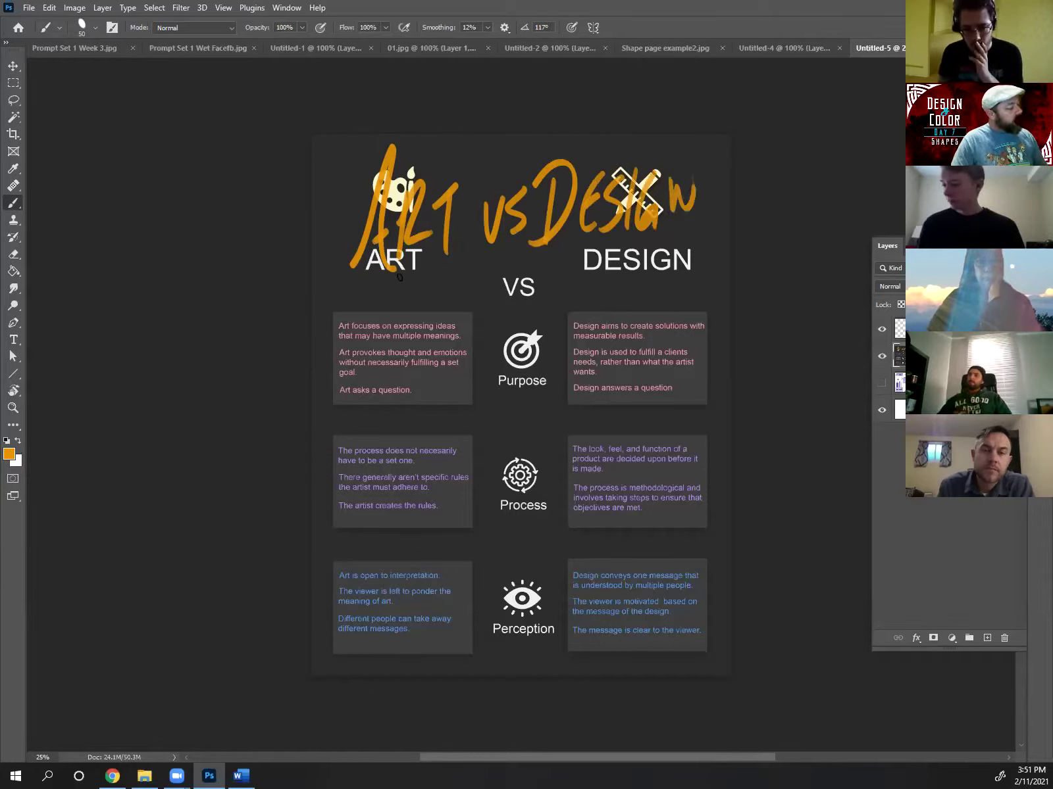
drag(424, 264, 442, 266)
mouse_move(600, 260)
mouse_down()
mouse_move(644, 262)
mouse_move(635, 263)
mouse_up()
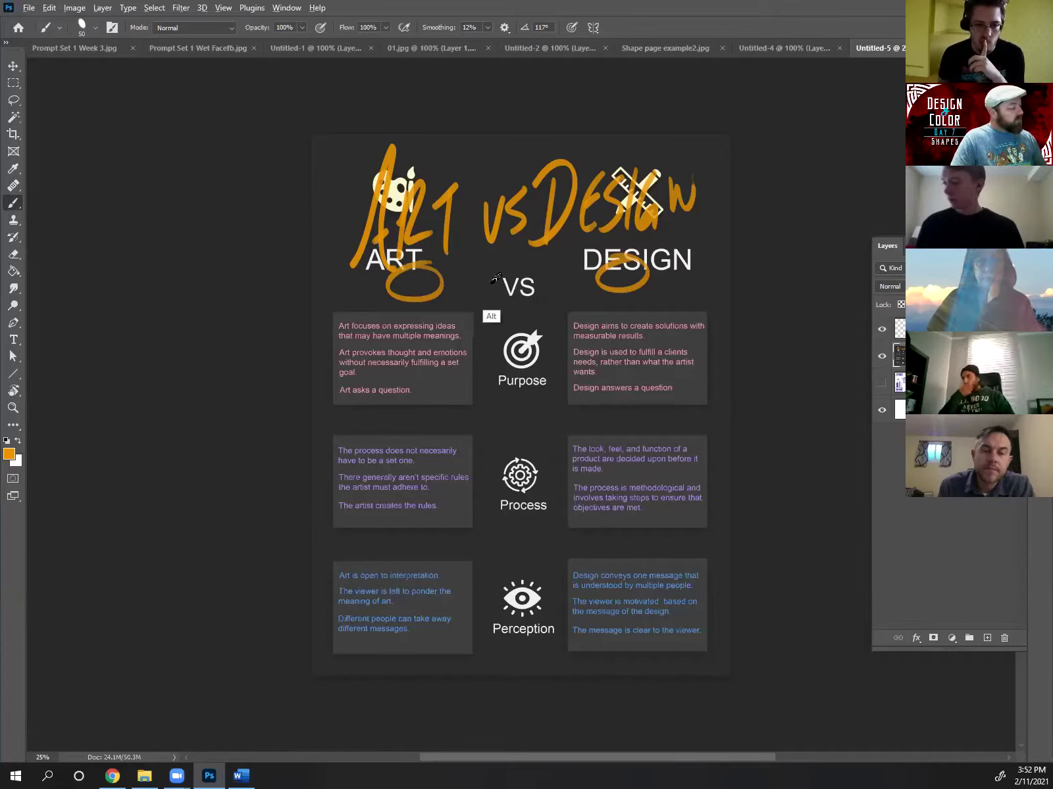
- Paint black over VS, undo the lettering strokes, and add a new empty layer
key(d)
mouse_move(526, 280)
mouse_down()
mouse_move(487, 275)
mouse_move(538, 301)
mouse_move(502, 274)
mouse_move(536, 293)
mouse_move(512, 294)
mouse_up()
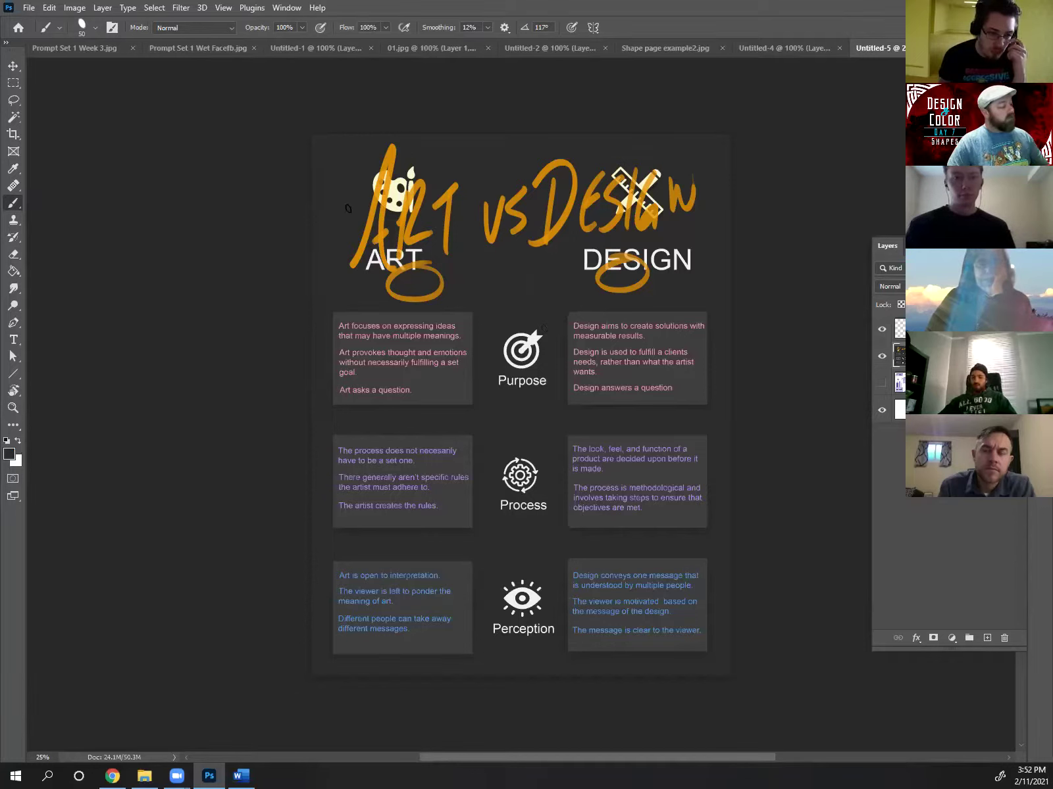
key(ctrl+z)
key(ctrl+z)
key(ctrl+z)
key(ctrl+z)
key(ctrl+z)
key(ctrl+z)
key(ctrl+z)
key(ctrl+z)
key(ctrl+z)
key(ctrl+z)
key(ctrl+z)
key(ctrl+z)
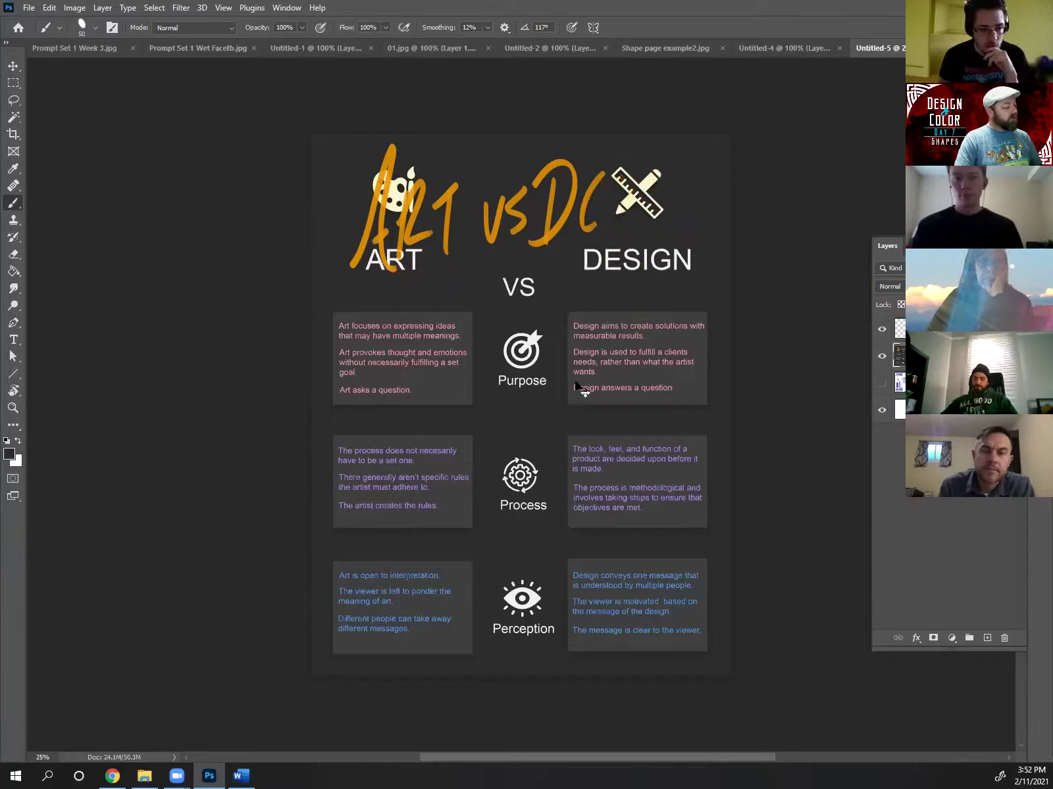
key(ctrl+z)
key(ctrl+z)
key(ctrl+z)
key(ctrl+z)
key(ctrl+z)
key(ctrl+z)
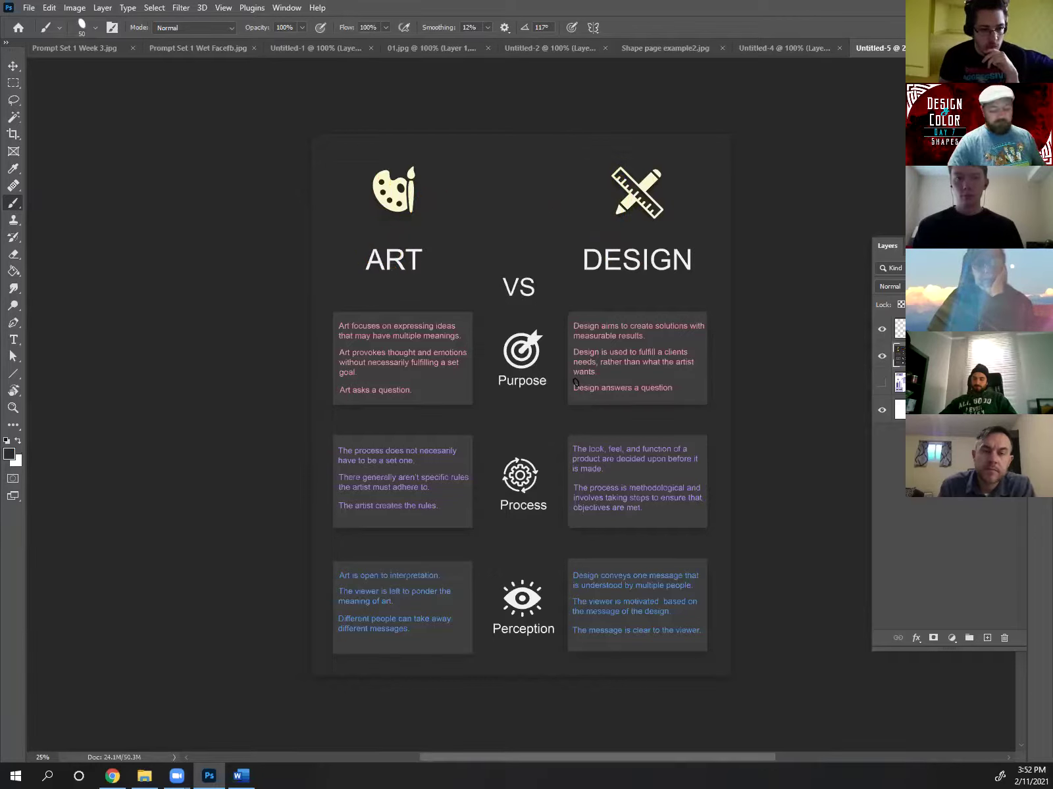
click(986, 637)
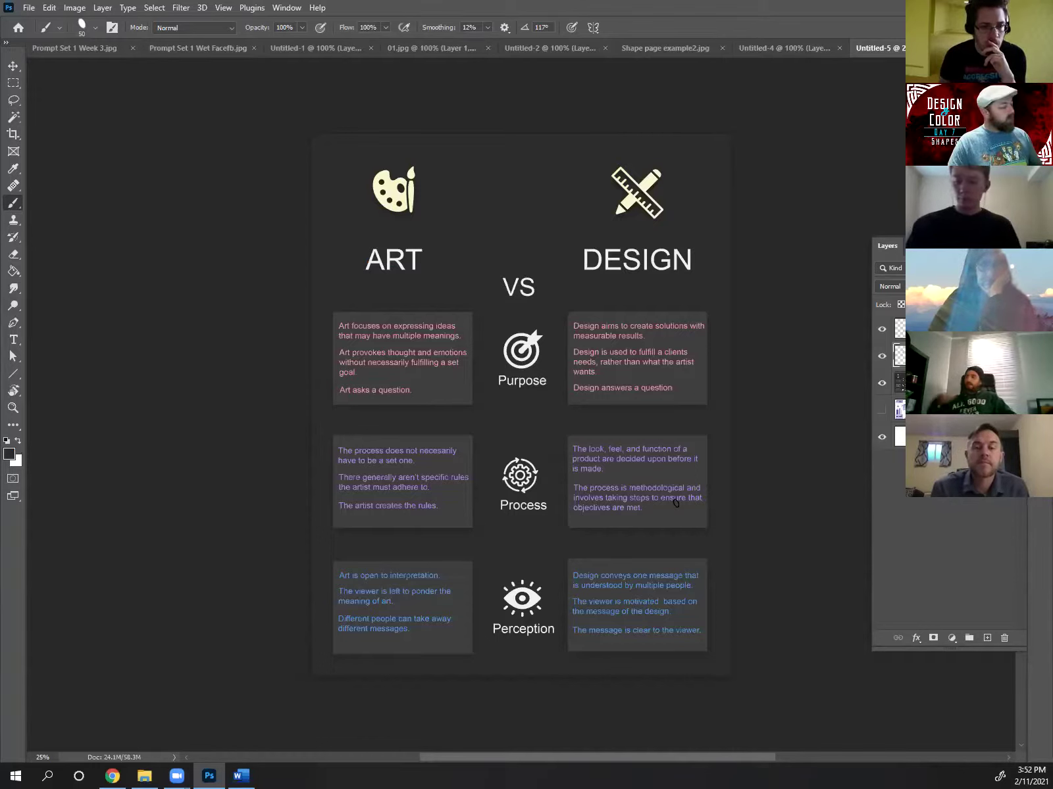
- Erase the old ART VS DESIGN header inside a rectangular selection, then deselect
key(m)
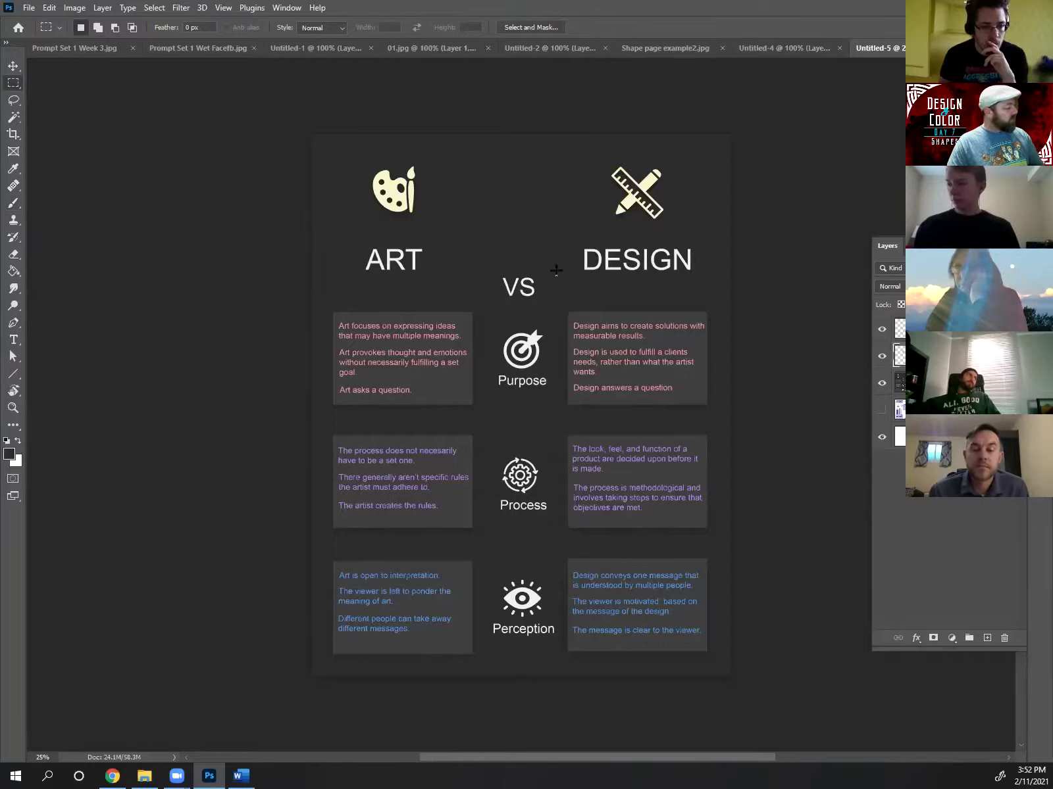
drag(317, 144, 714, 303)
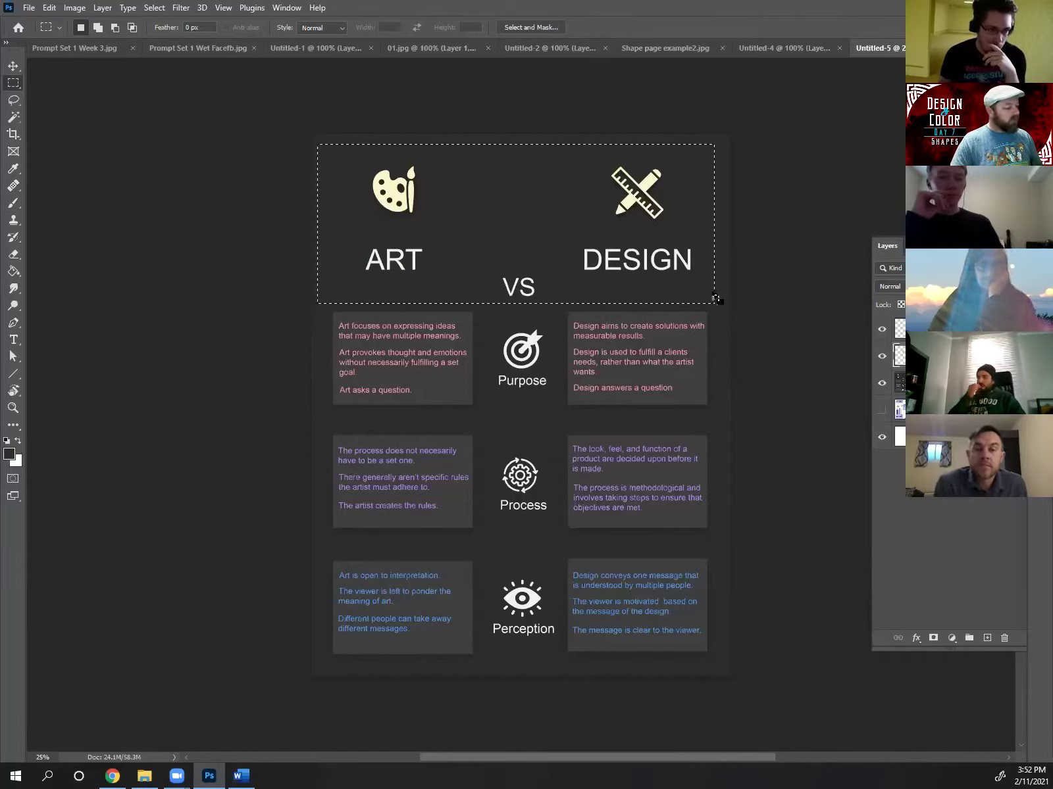
key(Delete)
key(ctrl+d)
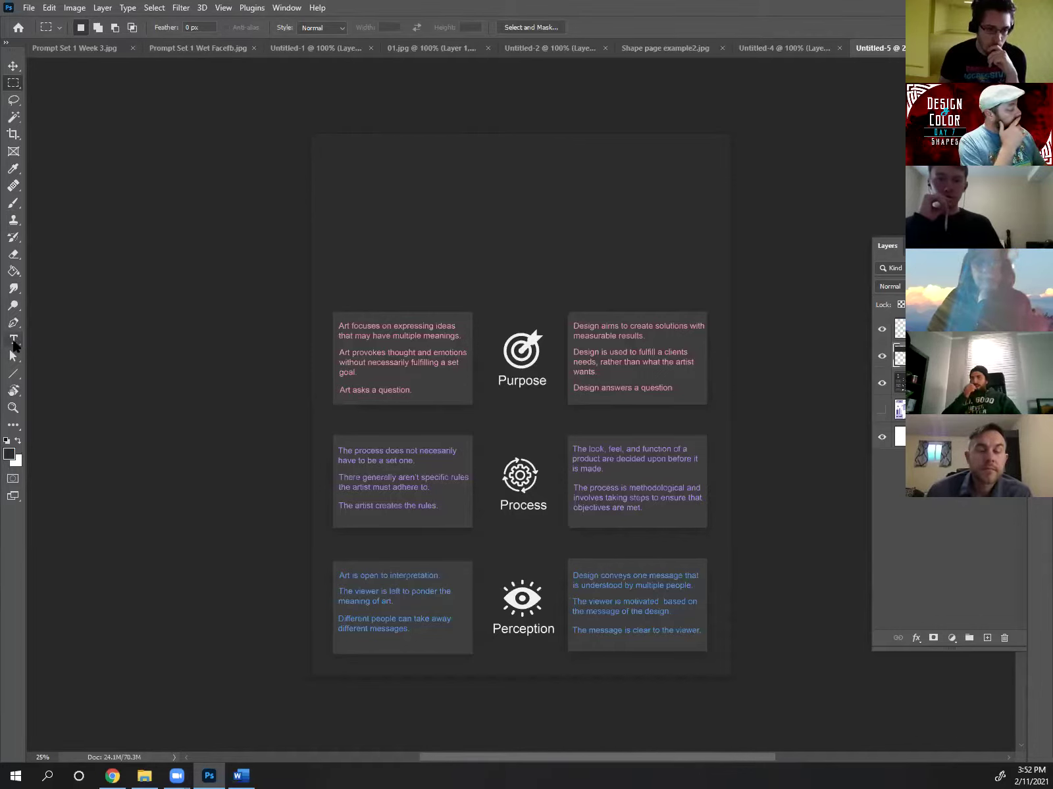
- Sample the light blue 5ca0cd from the Perception text as the foreground colour
click(9, 453)
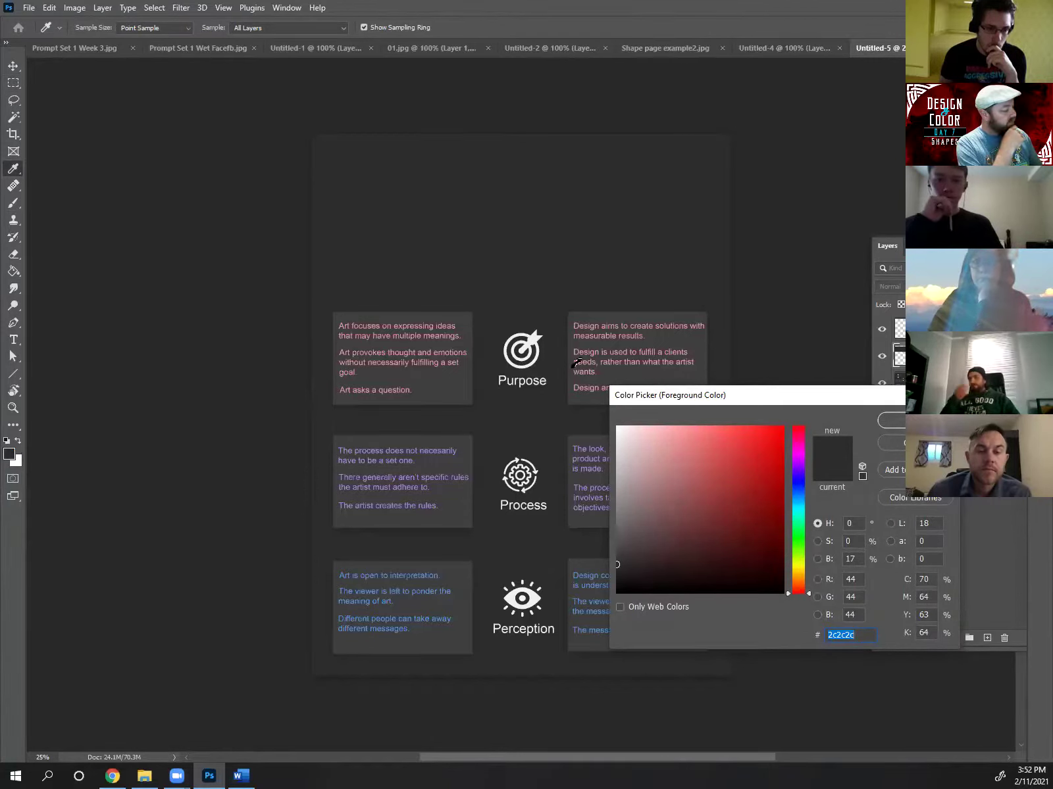
click(417, 336)
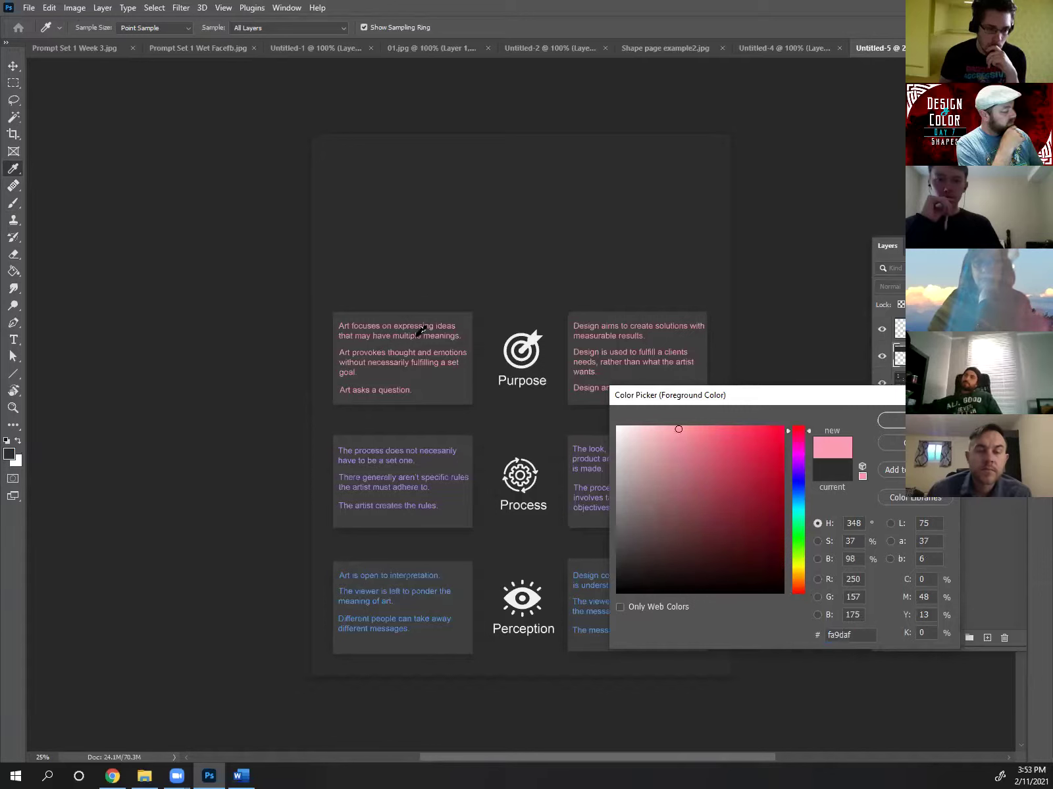
click(404, 451)
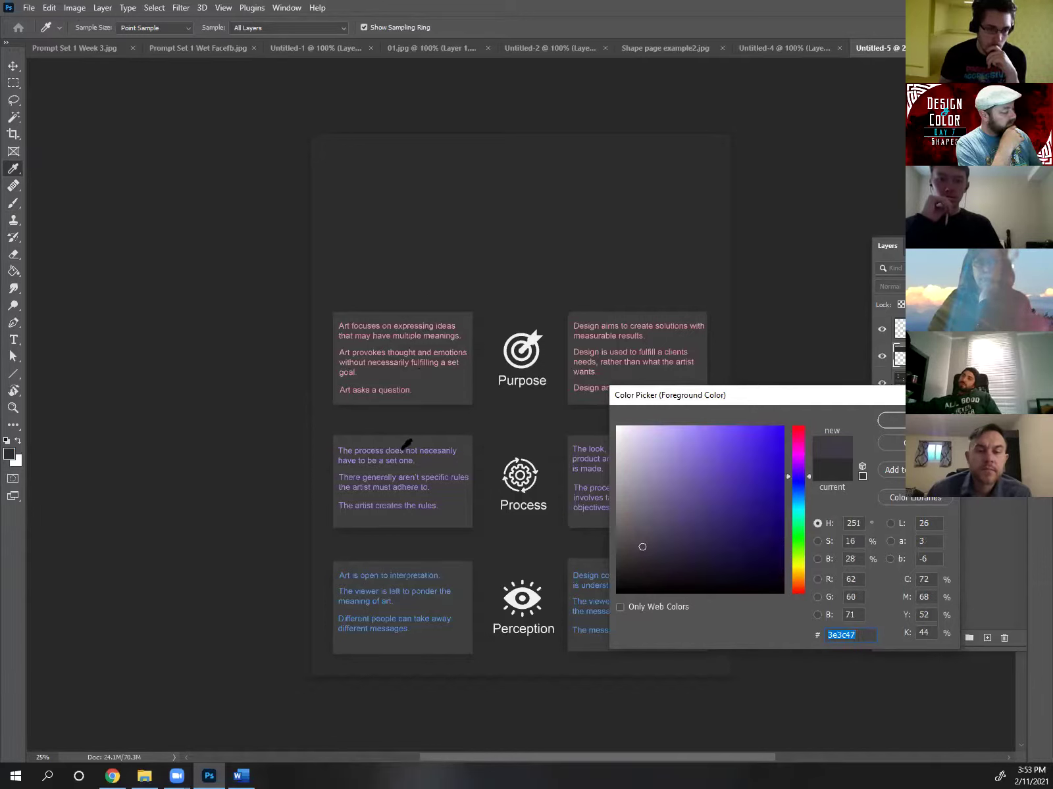
click(398, 570)
click(680, 435)
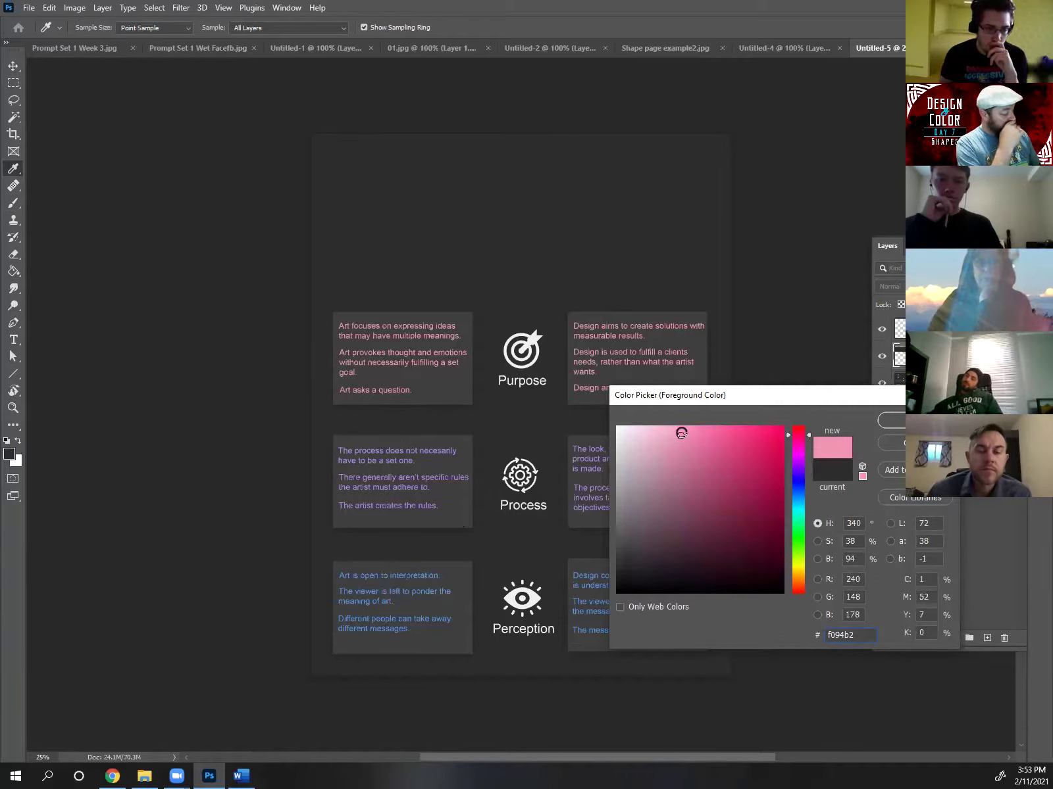
click(377, 590)
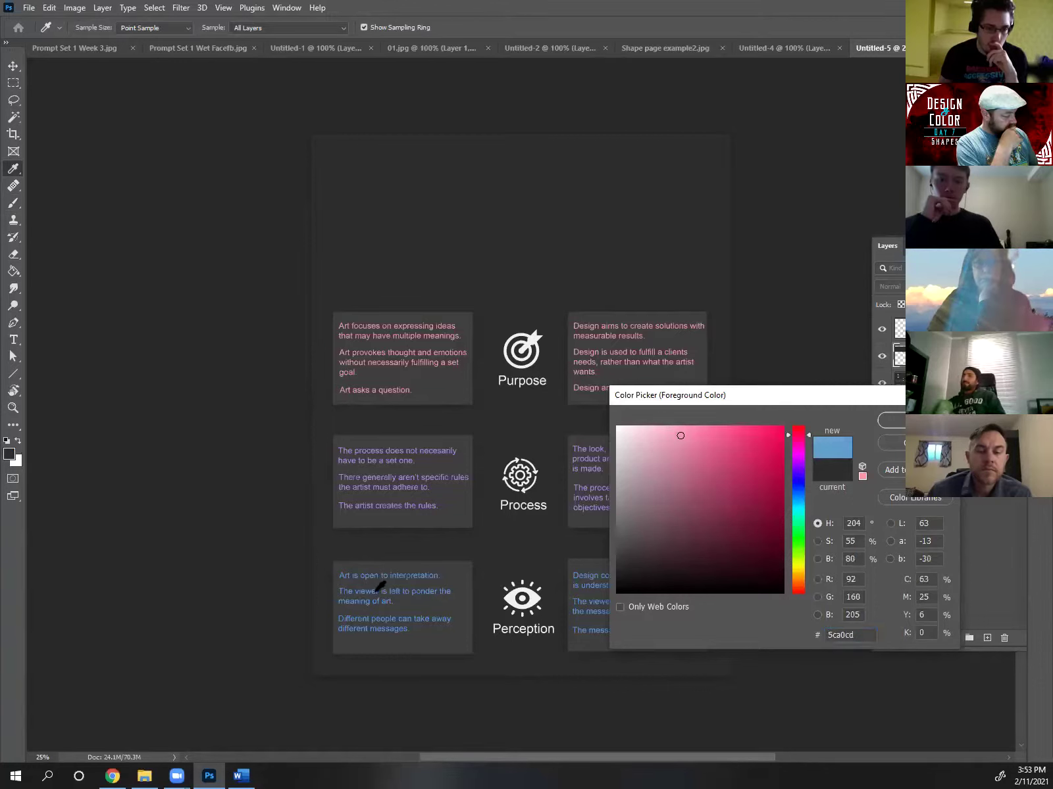
- Confirm the blue colour and add an 'Art vs Design' text line above the boxes
key(Return)
key(m)
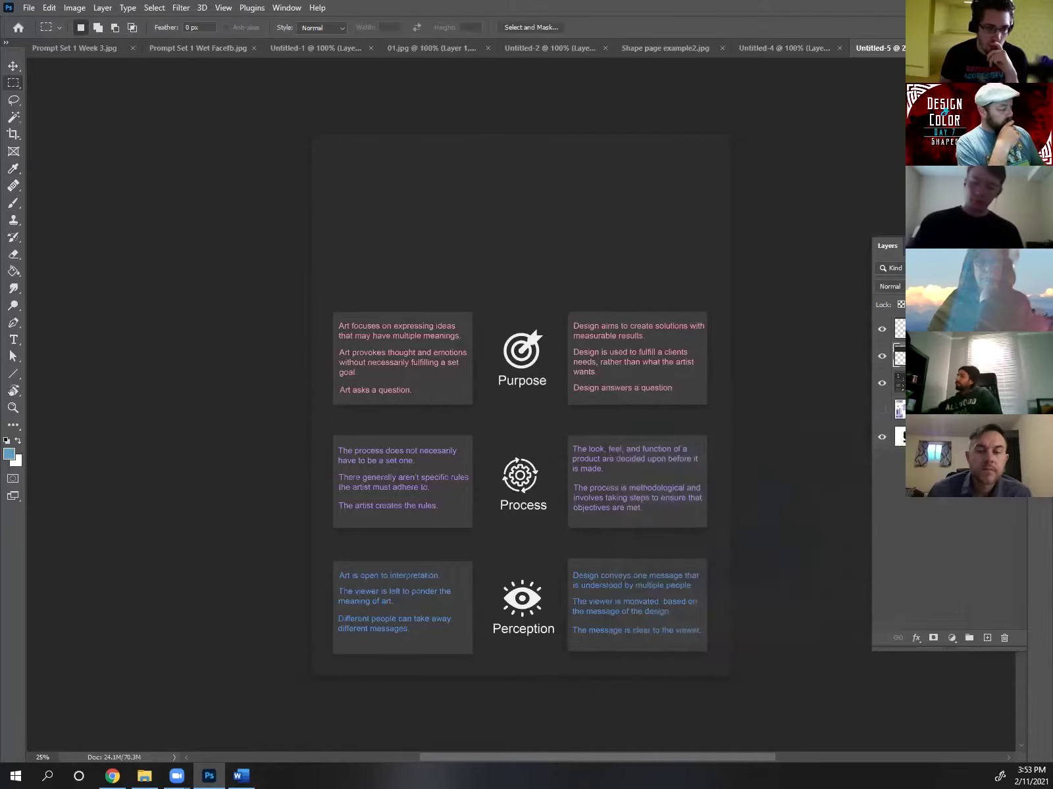
key(t)
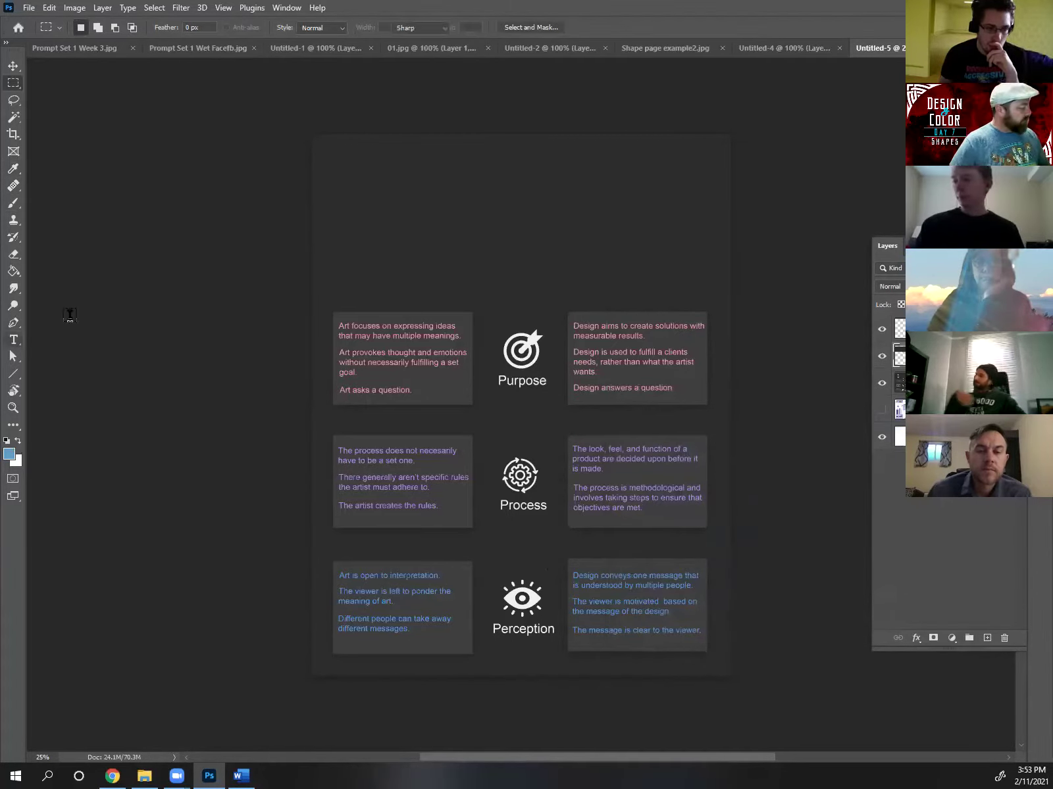
click(364, 236)
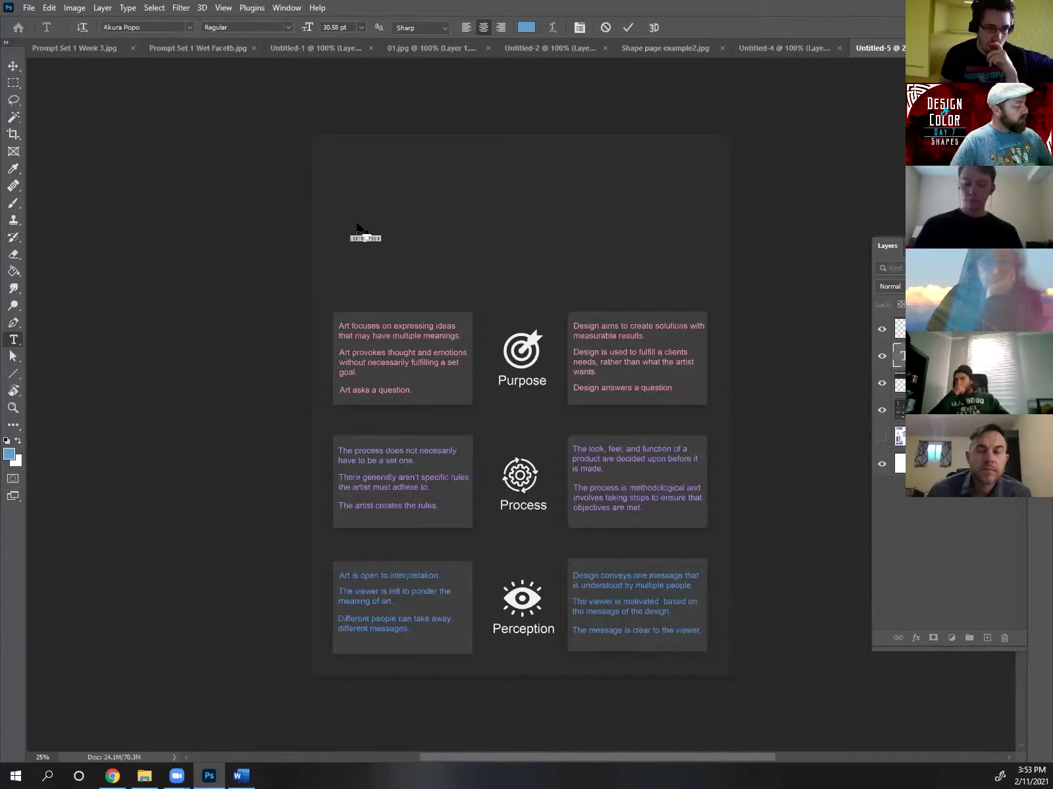
key(BackSpace)
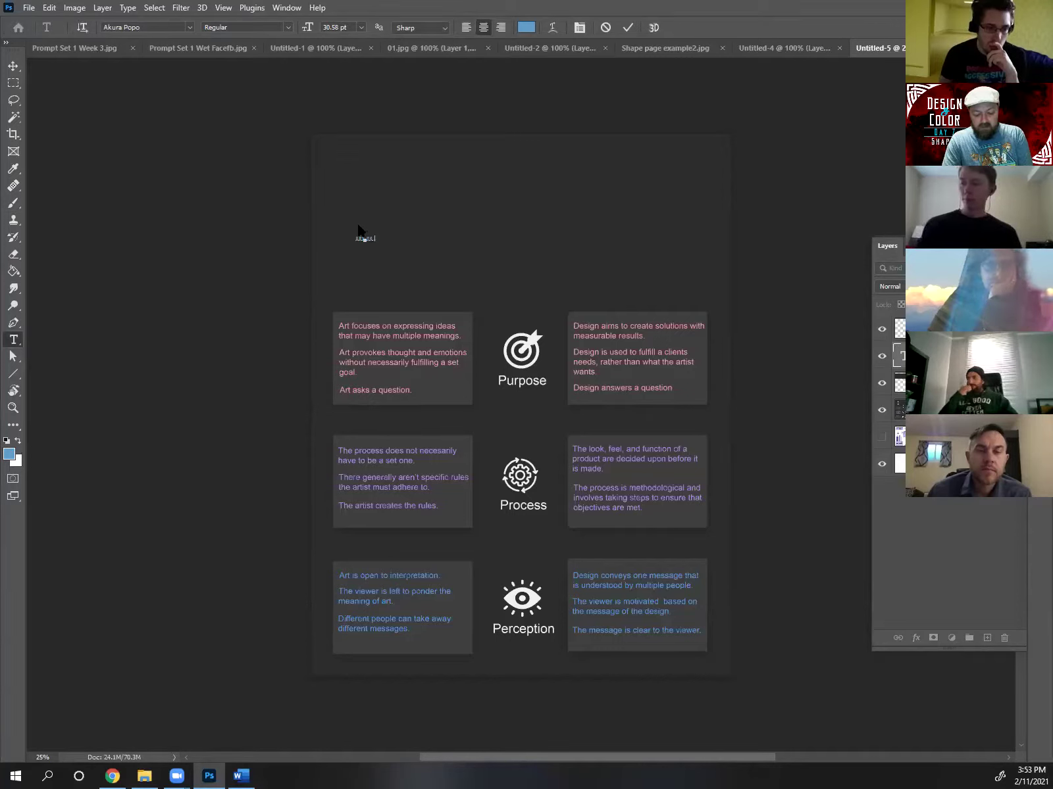
key(ctrl+a)
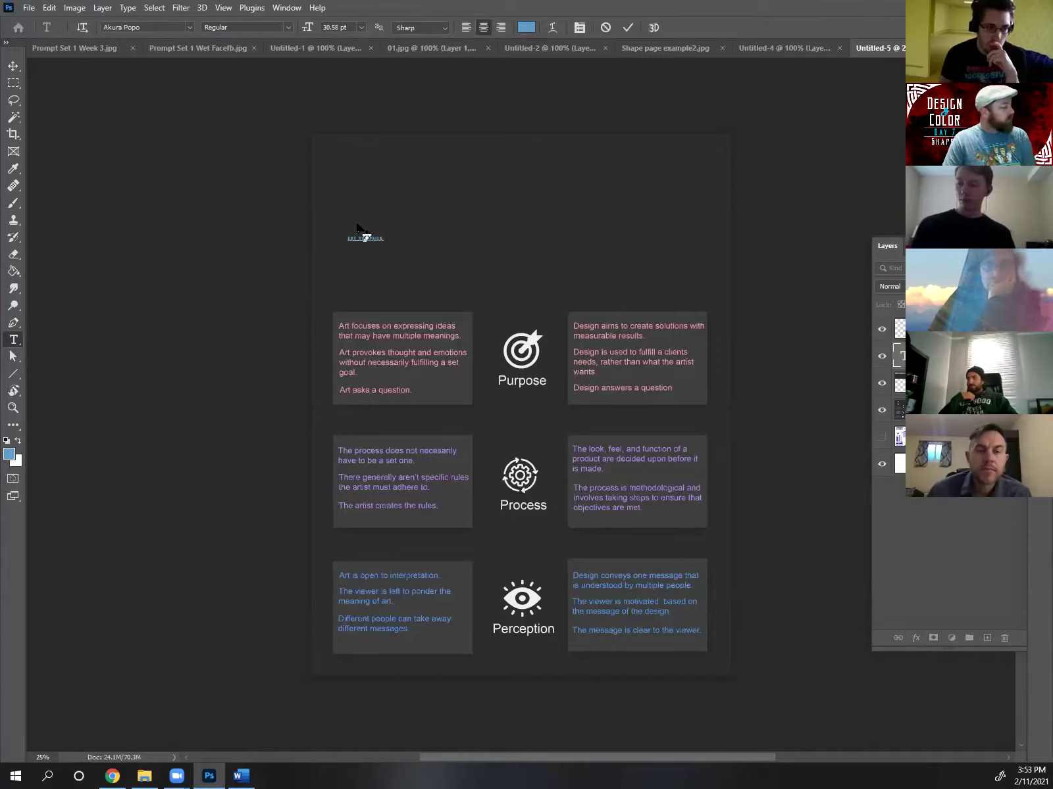
drag(388, 239, 336, 237)
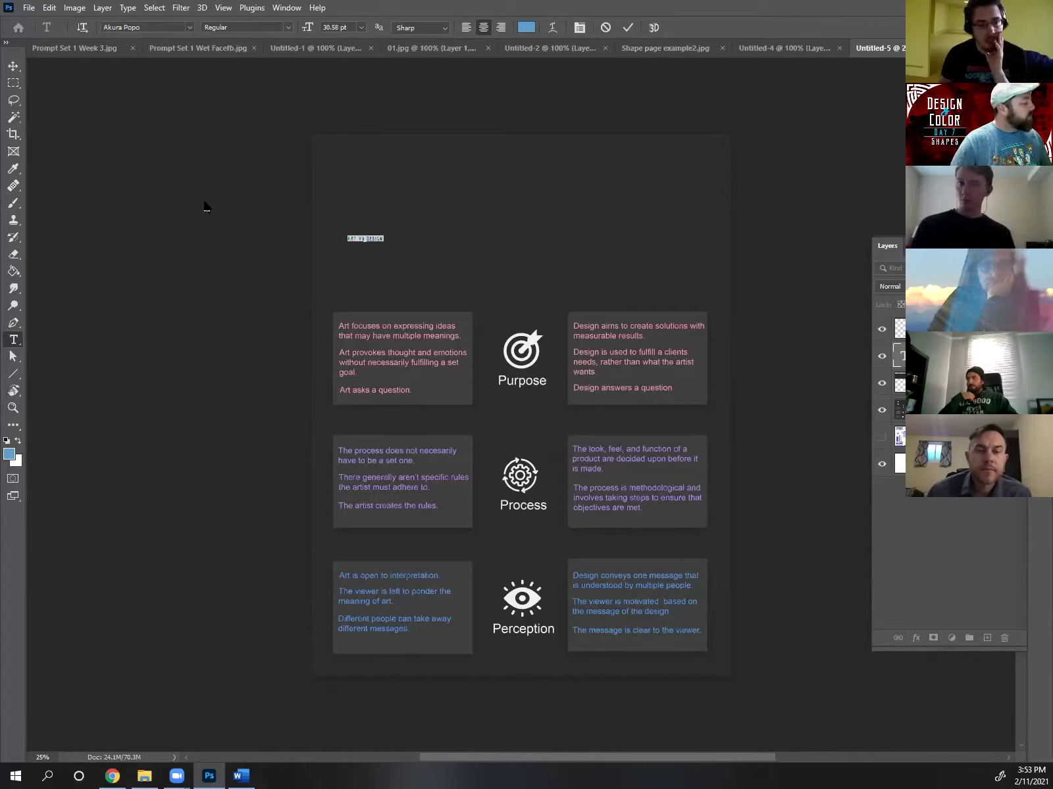
- Scale the title text to 340 pt and centre it above the boxes
drag(307, 30, 438, 42)
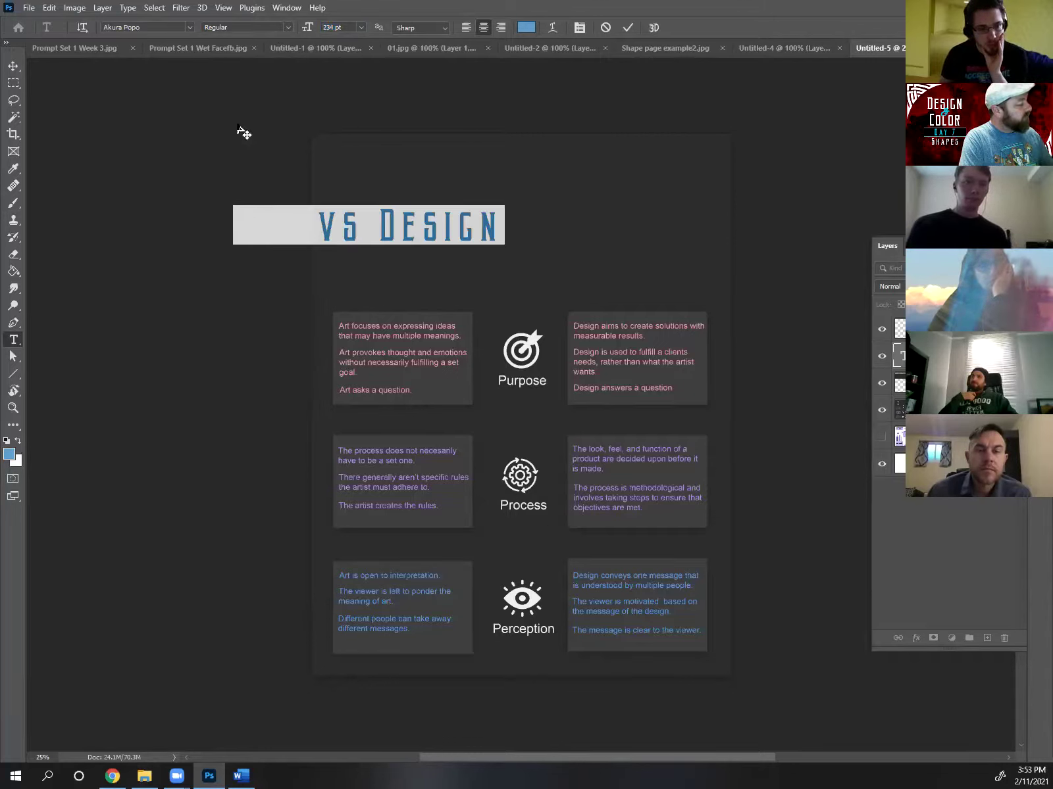
drag(302, 33, 375, 30)
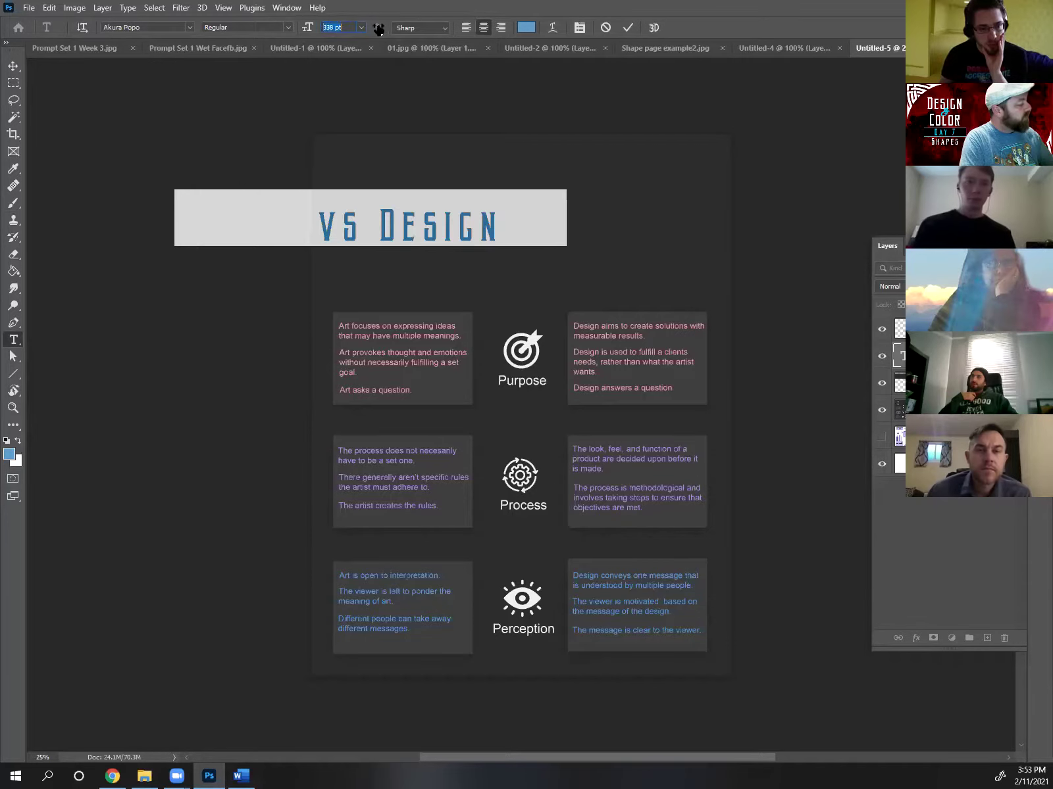
click(13, 66)
drag(398, 224, 553, 235)
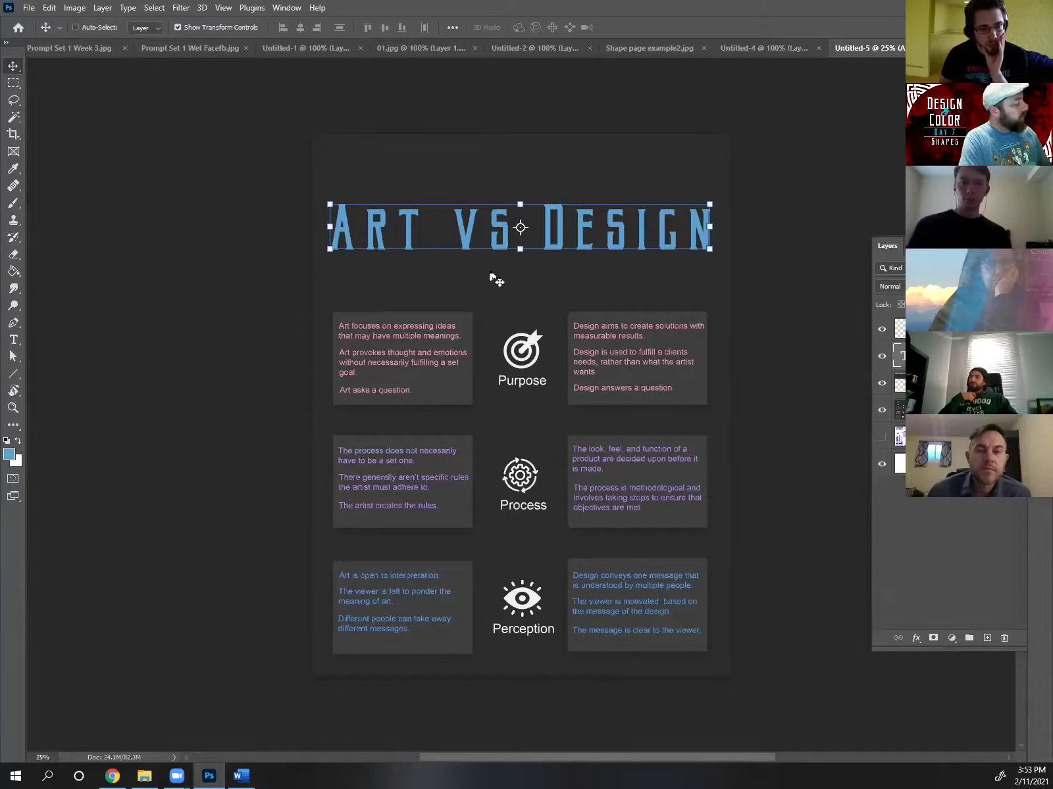
- Reduce the title's tracking in the Character panel
key(t)
drag(706, 236, 298, 226)
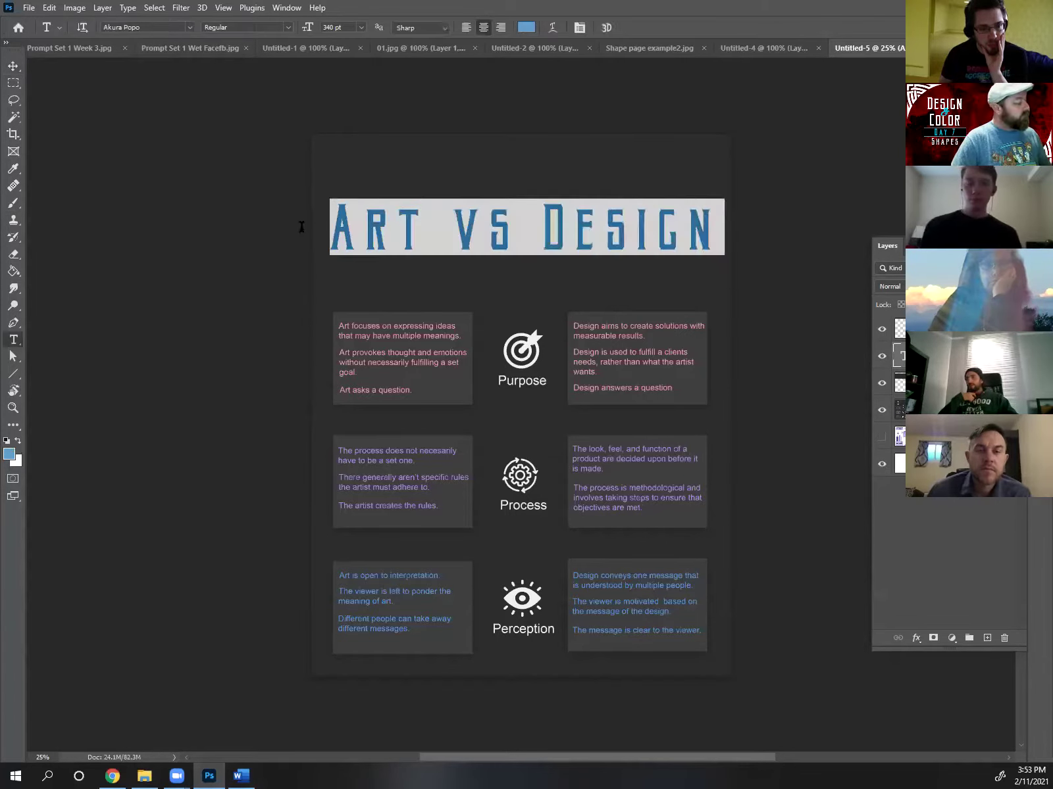
key(ctrl+t)
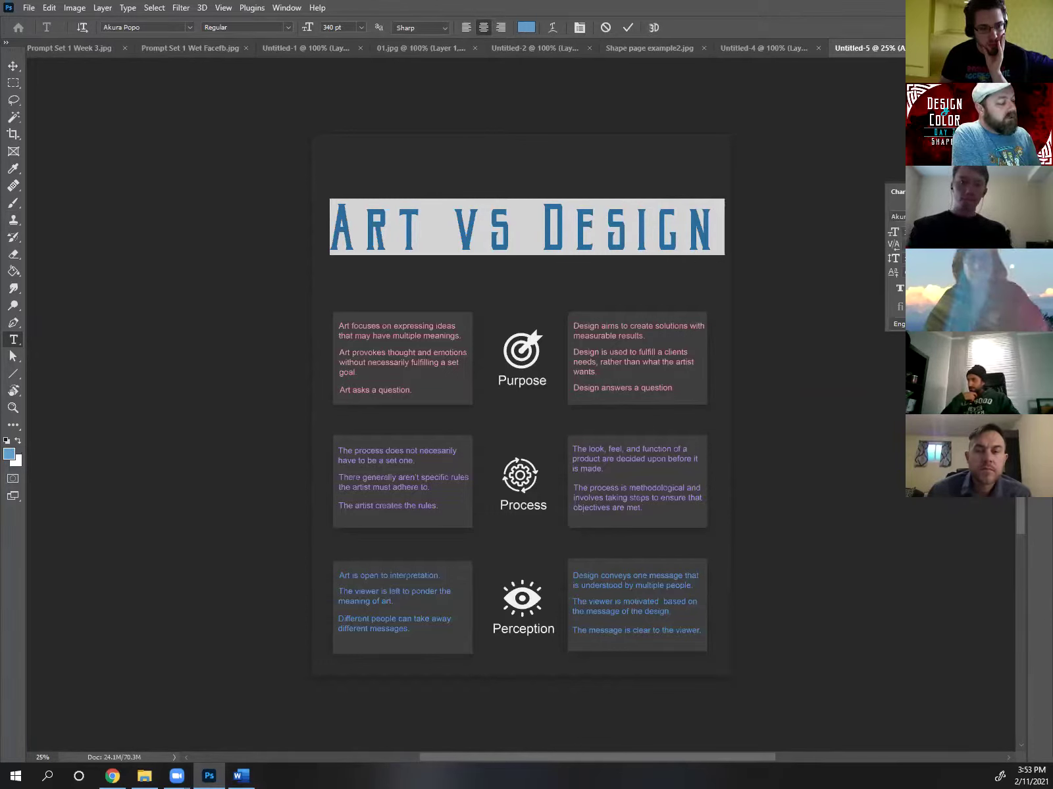
key(Return)
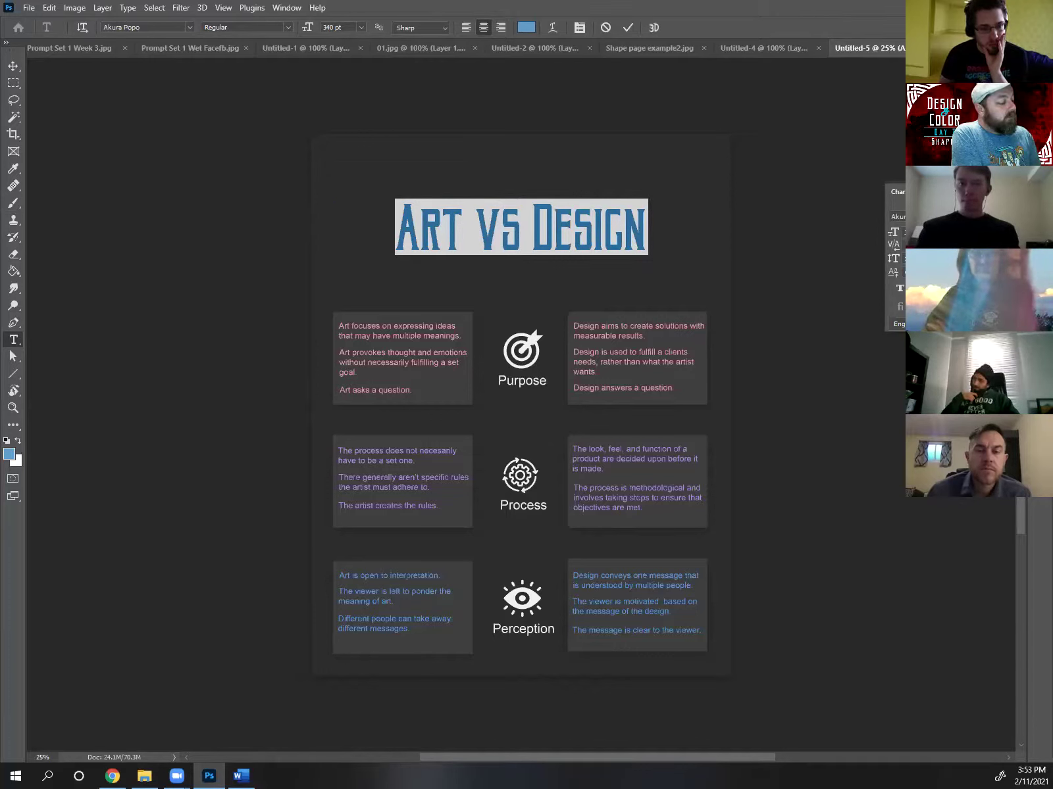
- Set the title font to Southern Aire Personal and zoom in on the heading
click(898, 216)
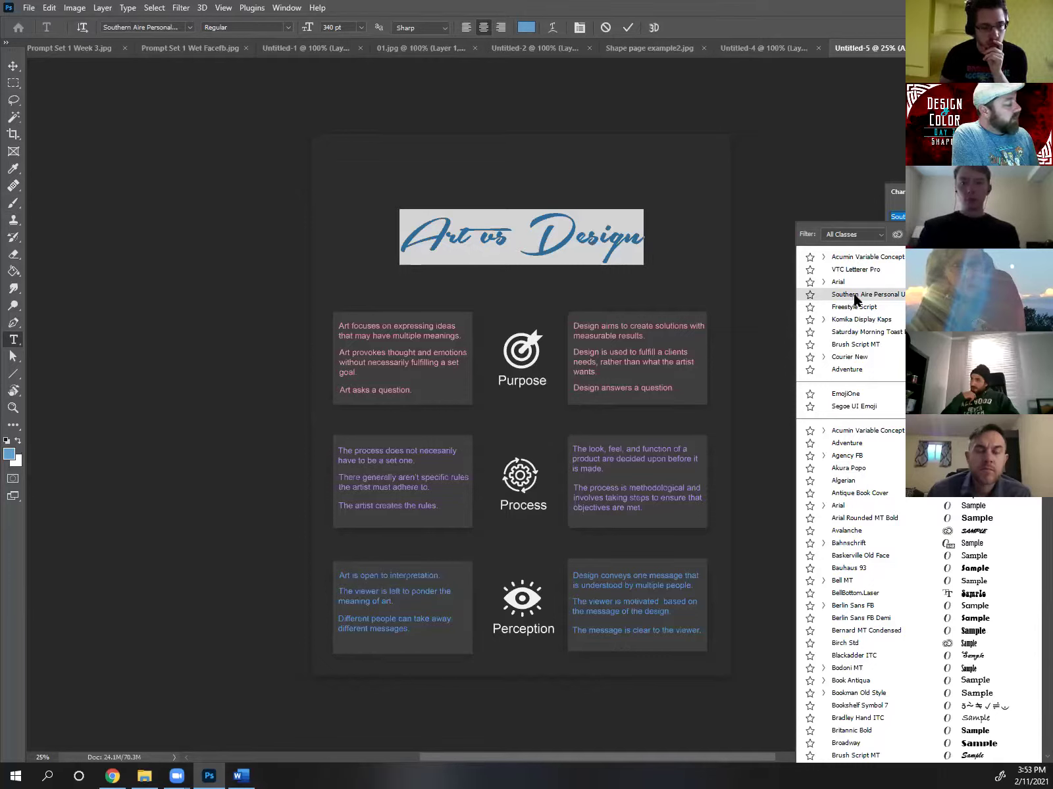
click(853, 296)
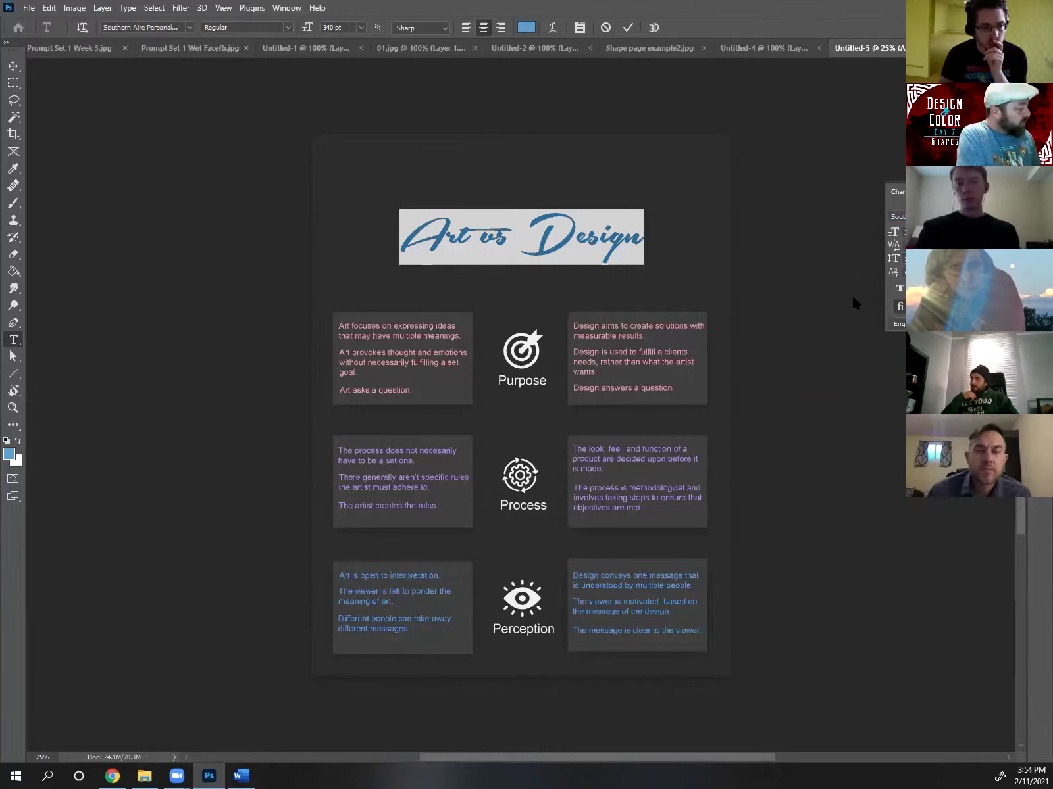
click(13, 408)
click(481, 242)
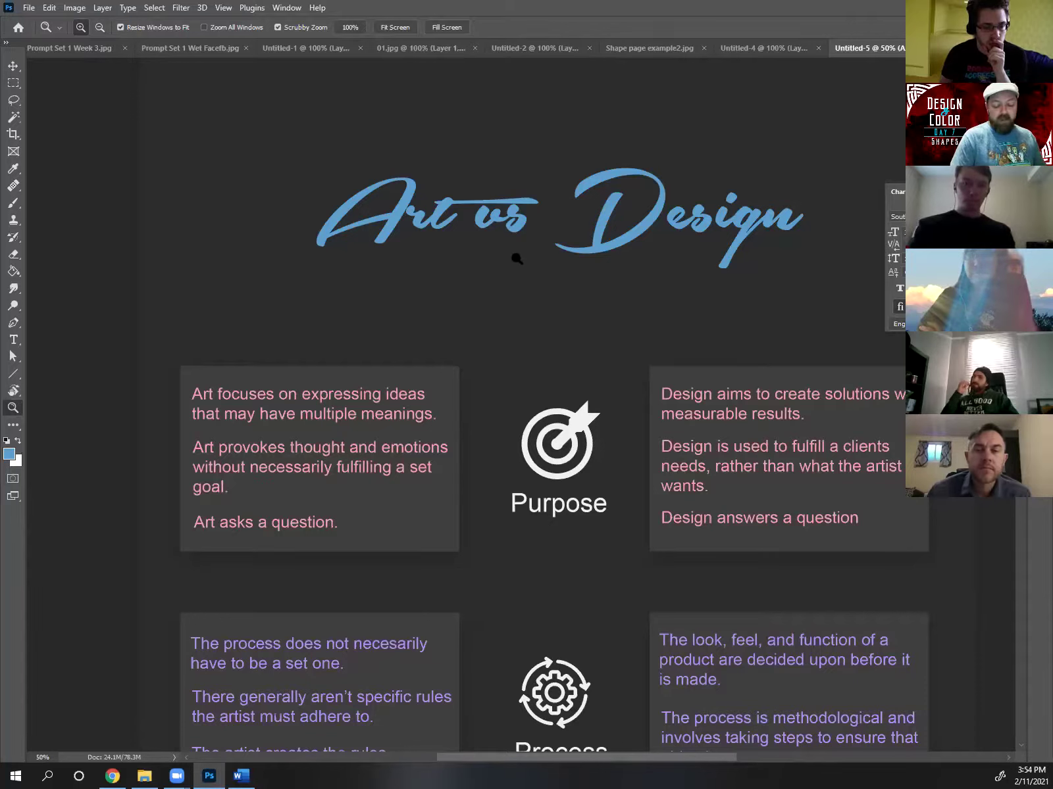
- Colour the word 'vs' pink c7858f, sampled from the Art box text
key(t)
drag(523, 221, 470, 218)
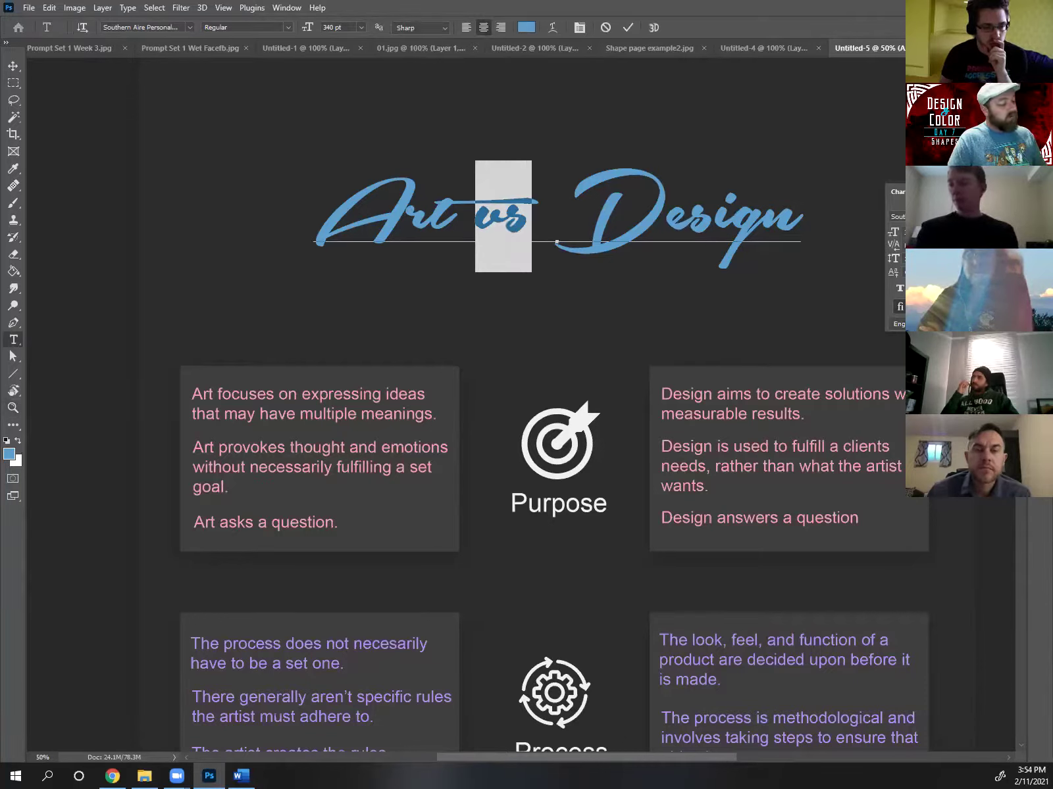
click(526, 27)
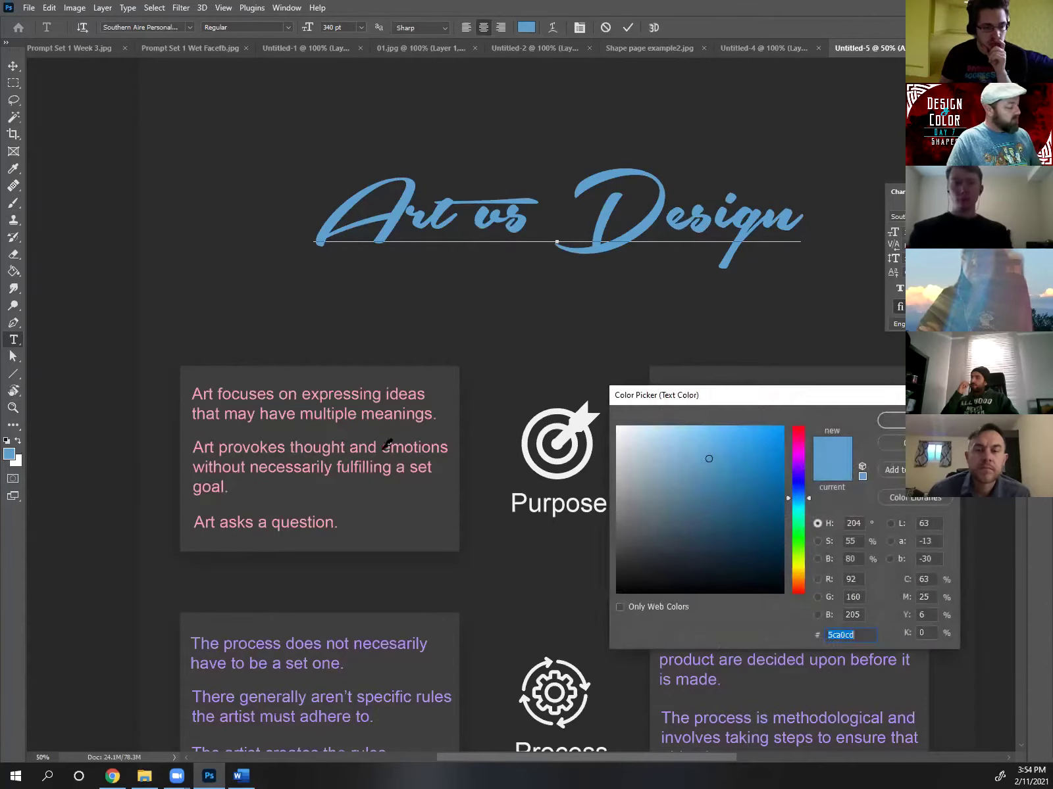
click(389, 447)
click(384, 448)
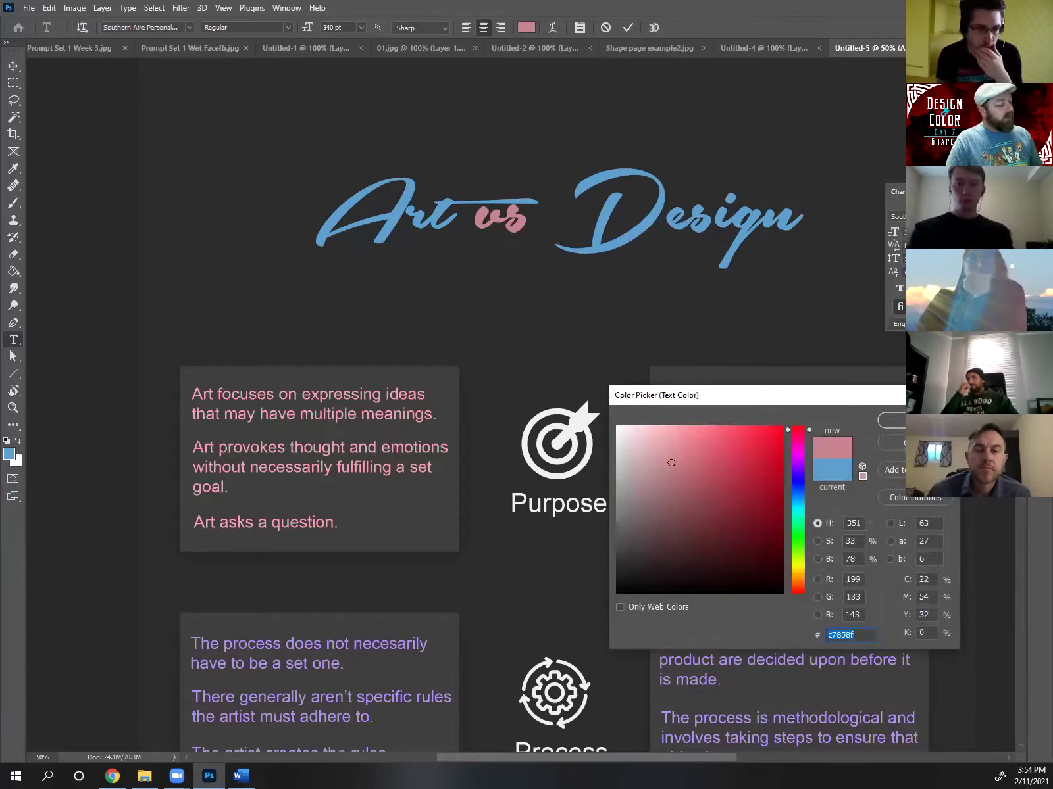
key(Return)
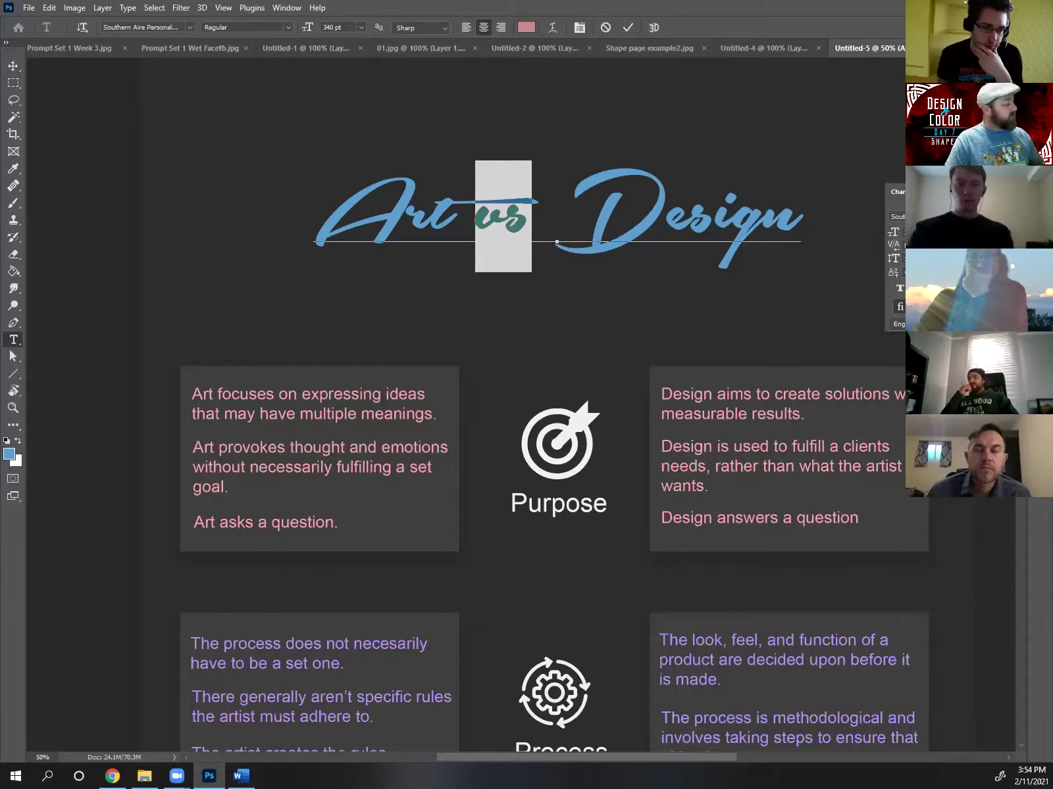
click(20, 70)
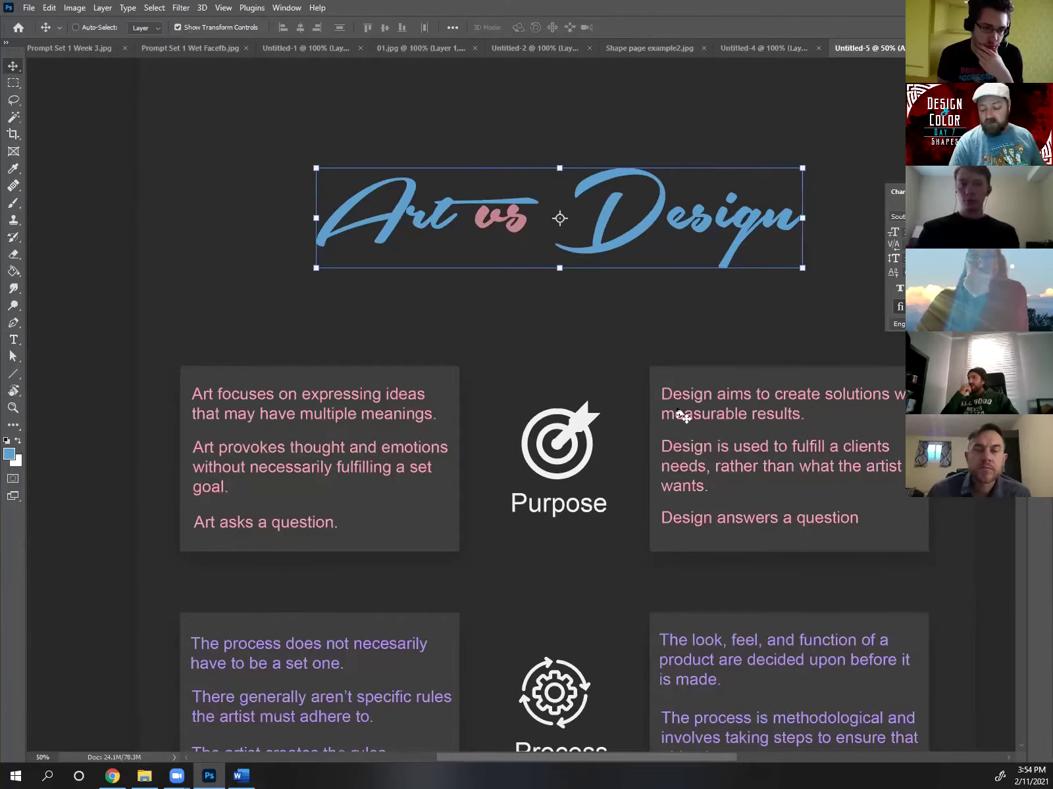
key(ctrl+minus)
key(ctrl+minus)
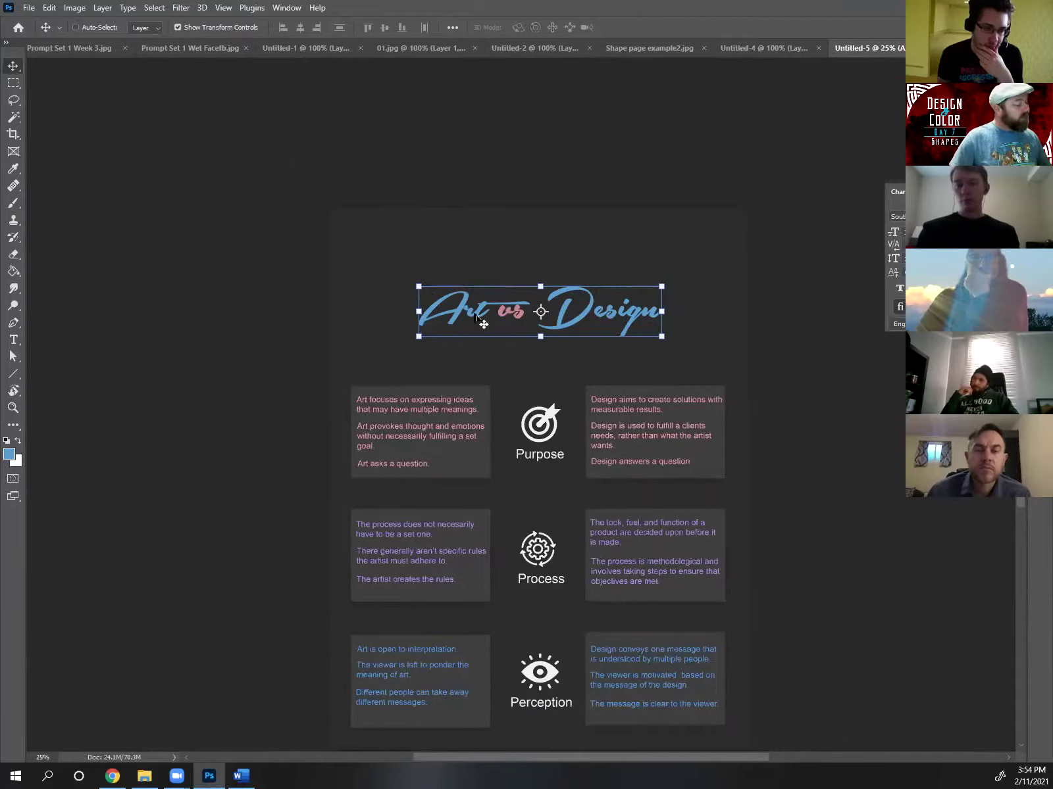
- Scale the script title up about 154% from its centre and raise it on the poster
drag(438, 299, 441, 287)
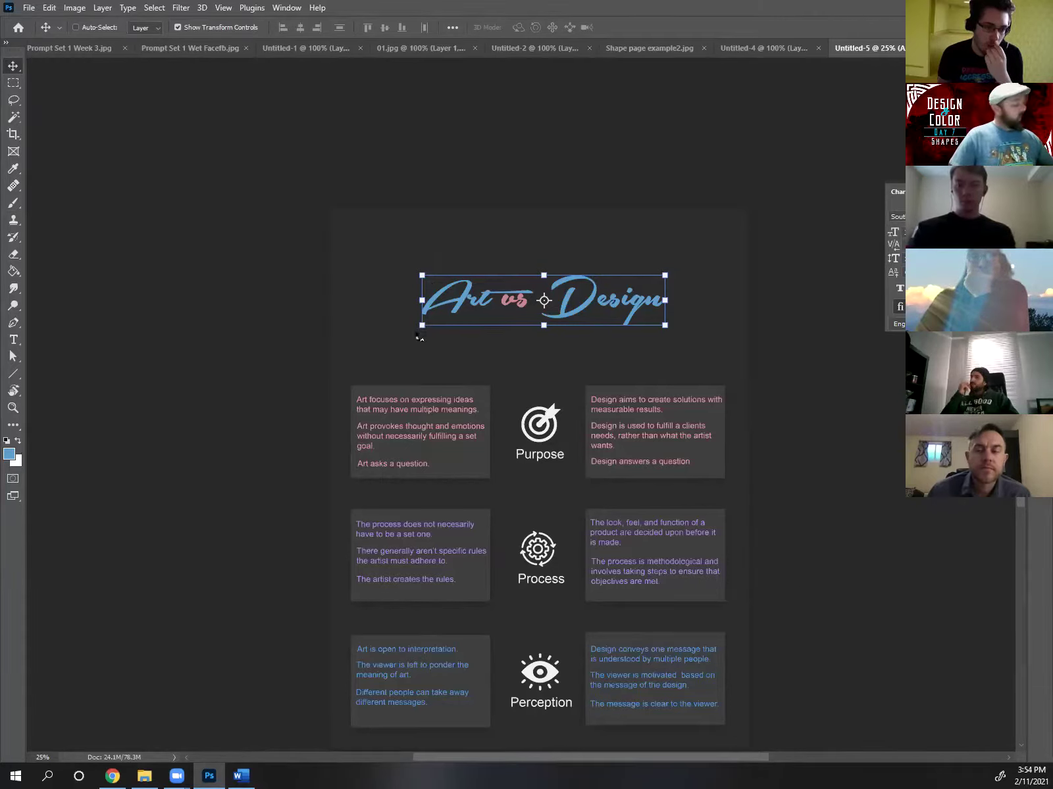
drag(419, 336, 364, 349)
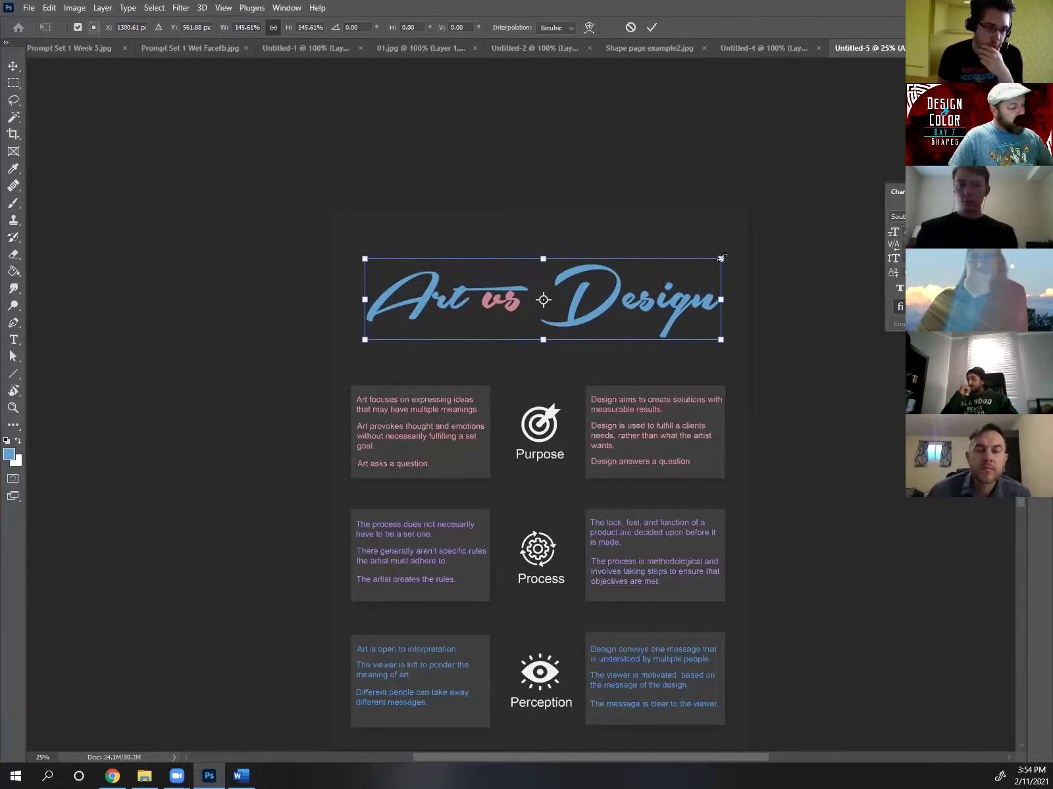
drag(722, 256, 729, 256)
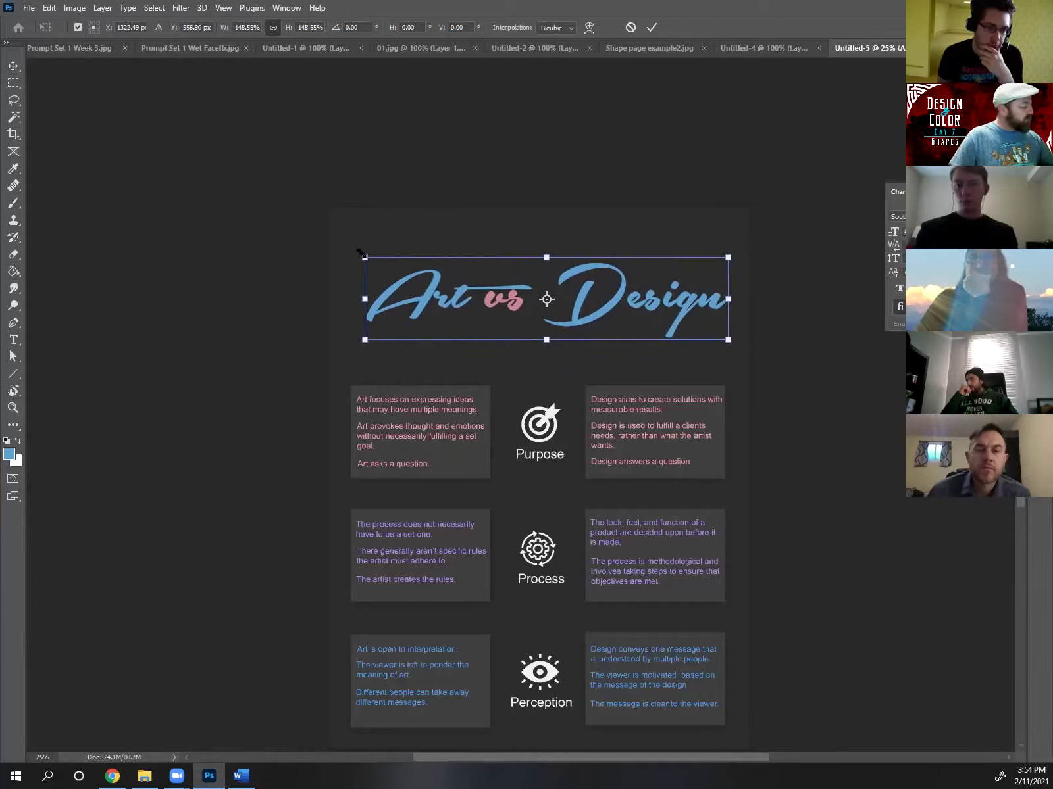
drag(356, 249, 350, 242)
key(Return)
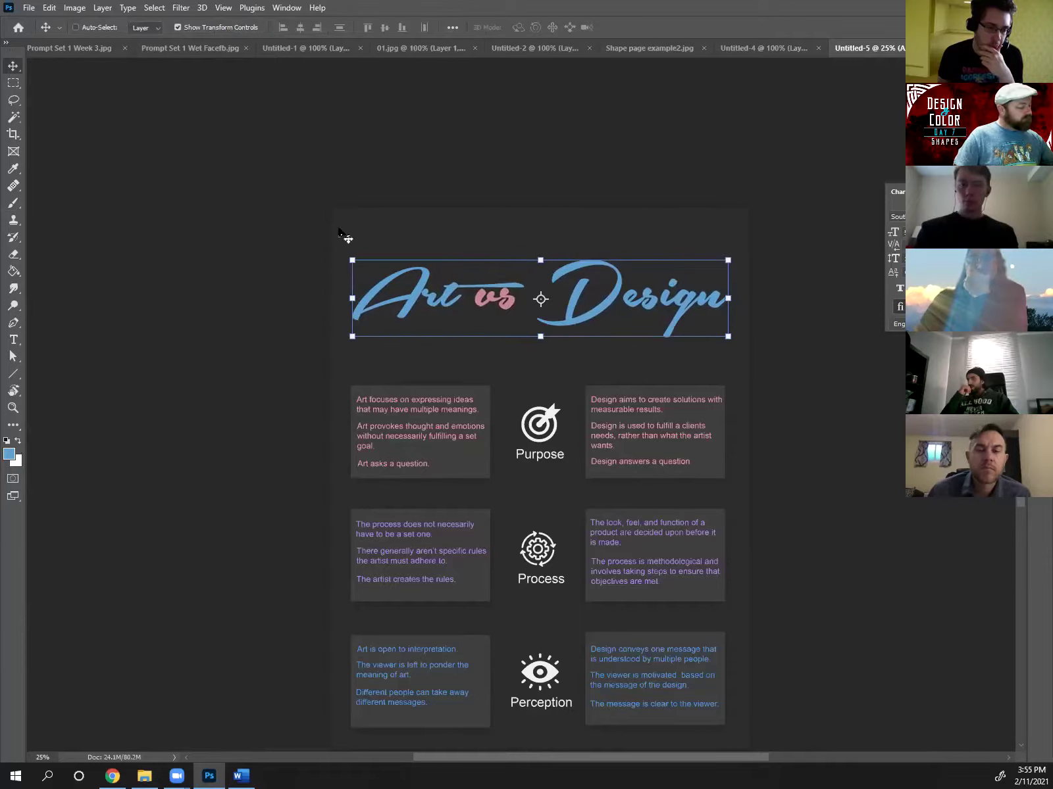
drag(493, 306, 495, 285)
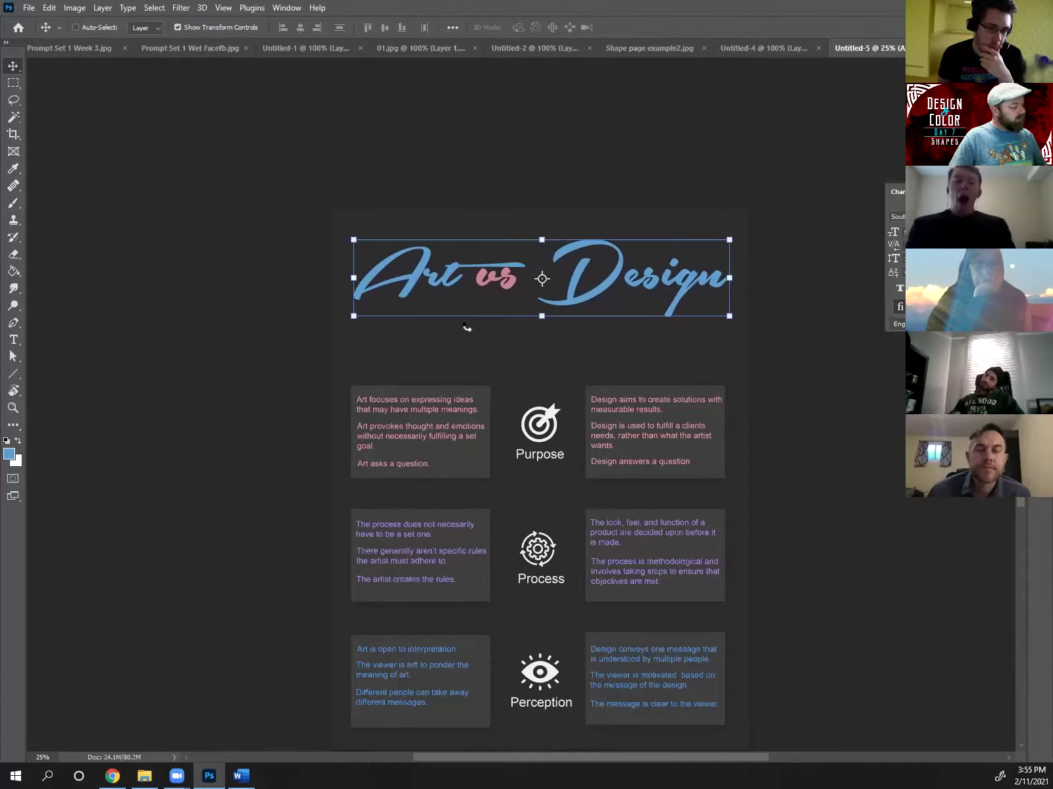
- Zoom out to 16.67% and lower the title about 12 px
key(ctrl+minus)
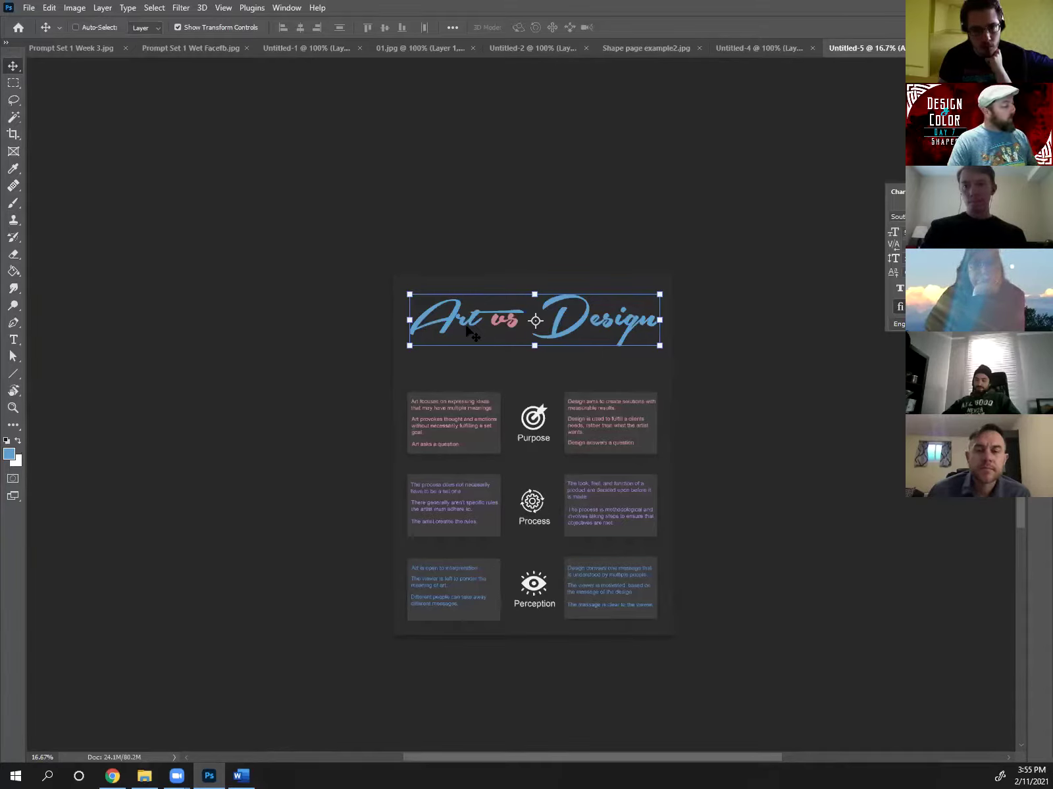
drag(582, 320, 585, 328)
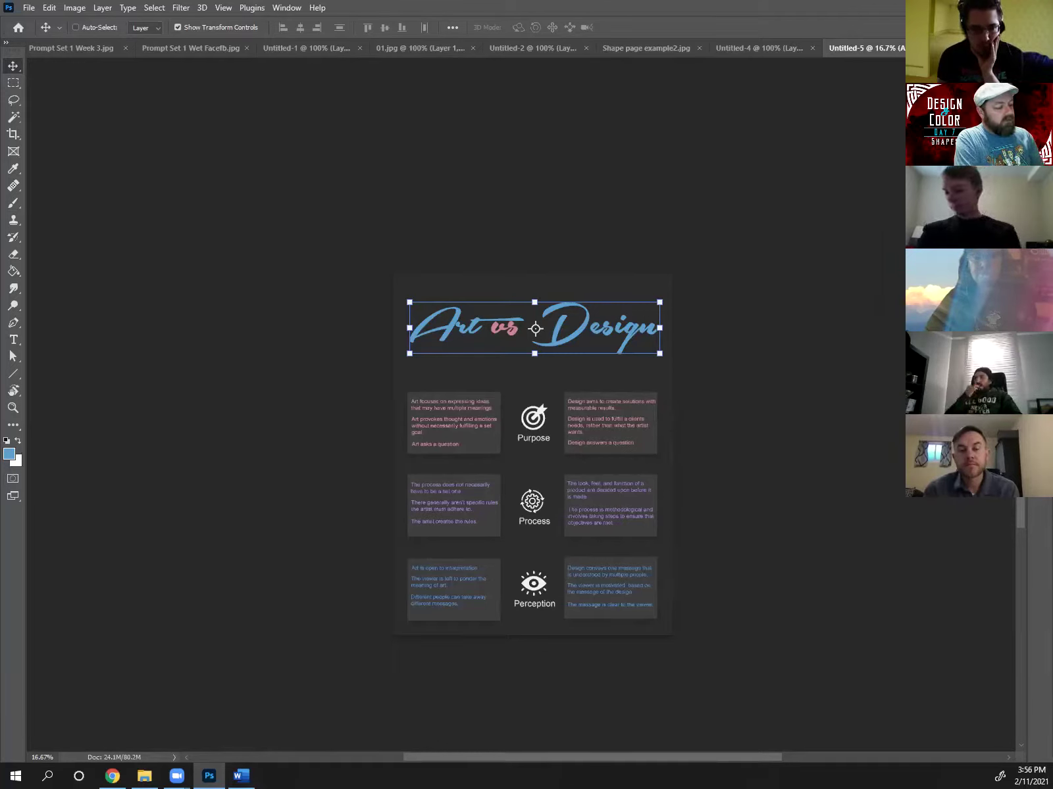
- Hide the script title layer and show the old ART VS DESIGN heading layer
click(885, 245)
click(881, 384)
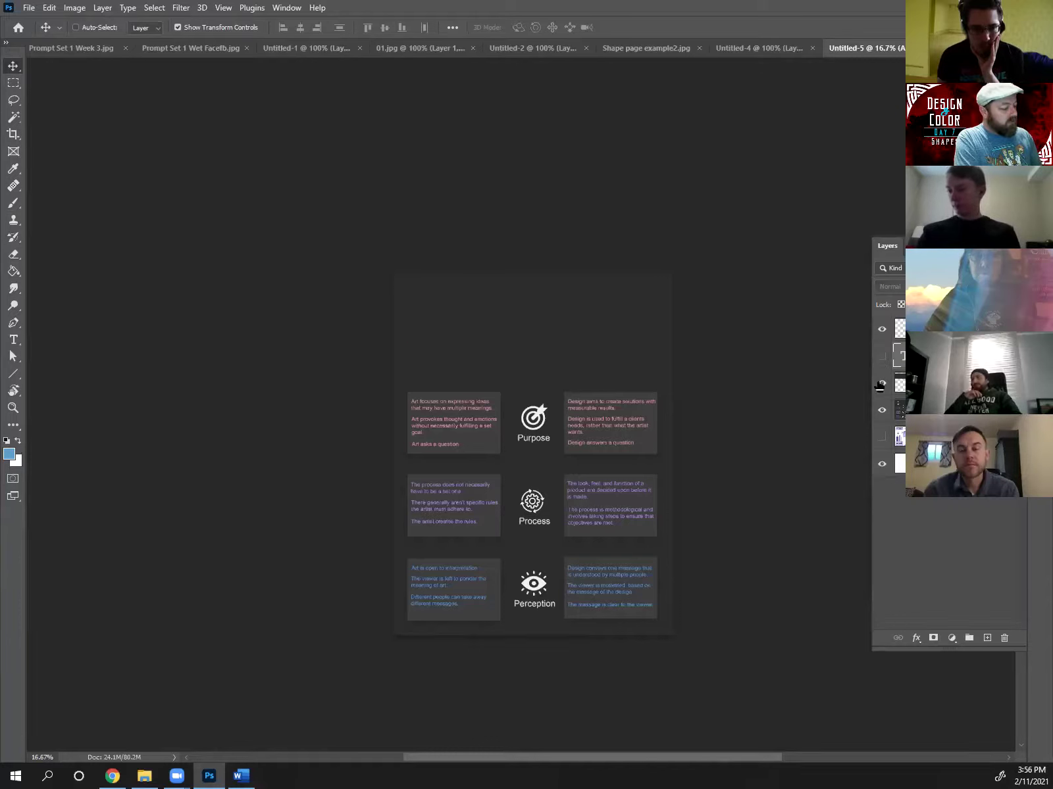
click(881, 385)
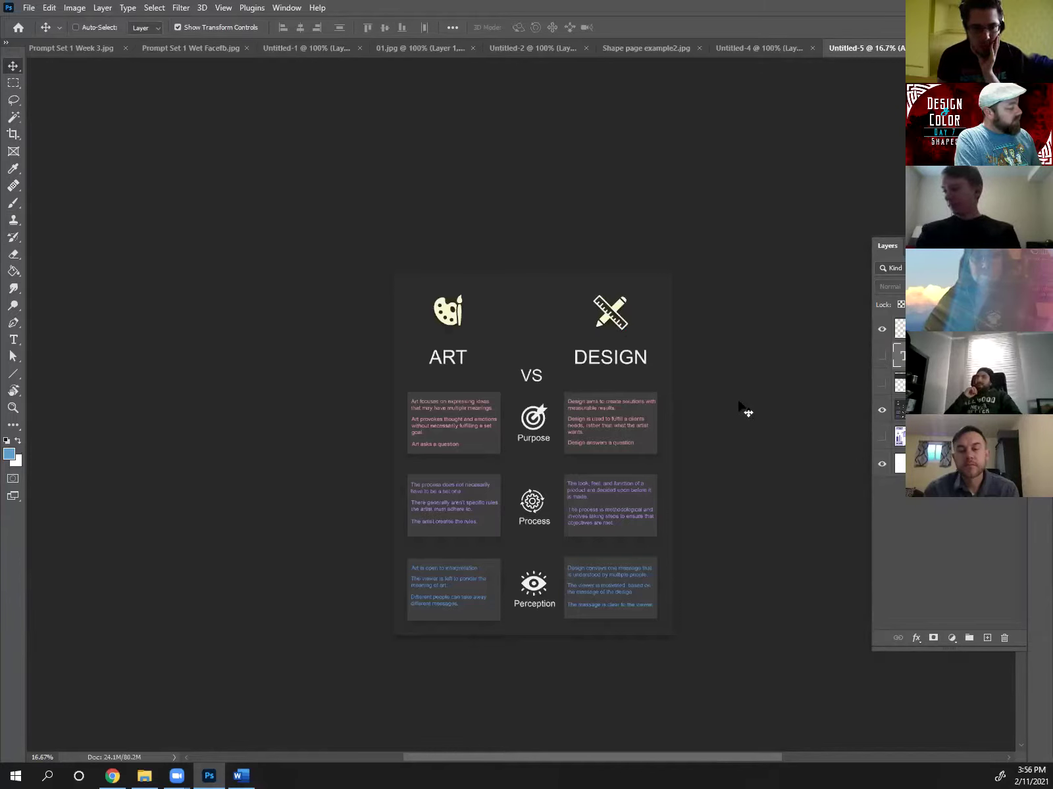
- Make a Magic Wand selection, clear and deselect it, then zoom into the ruler-pencil icon
key(w)
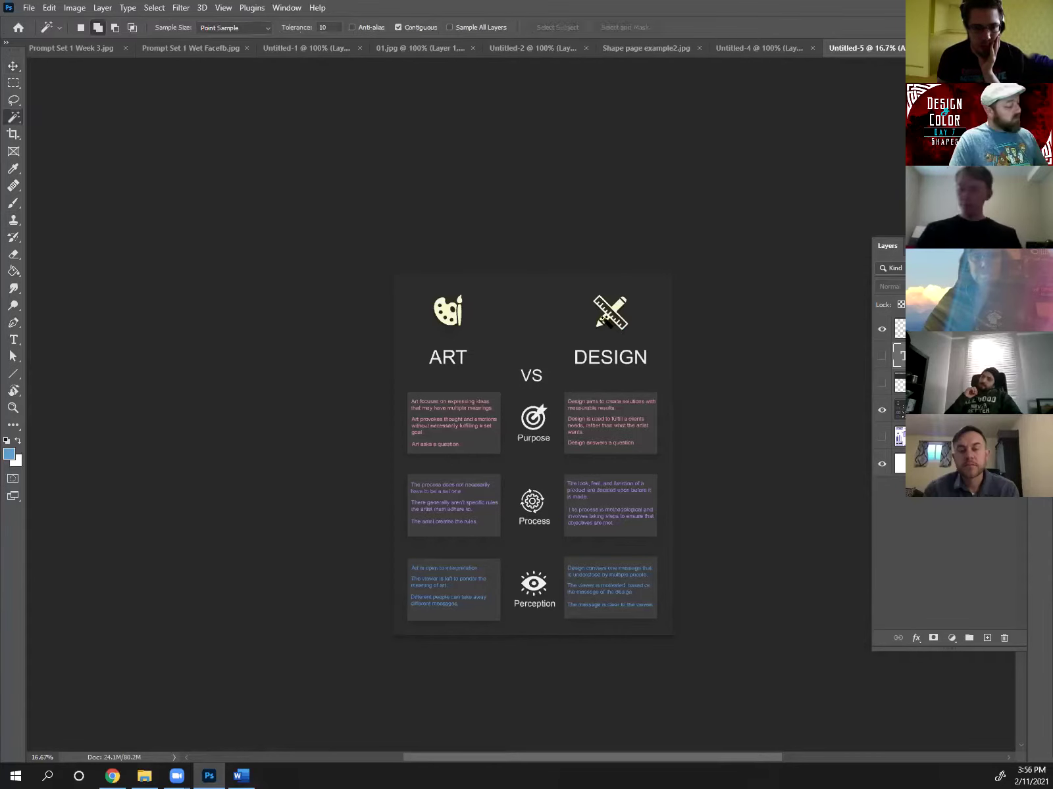
click(619, 347)
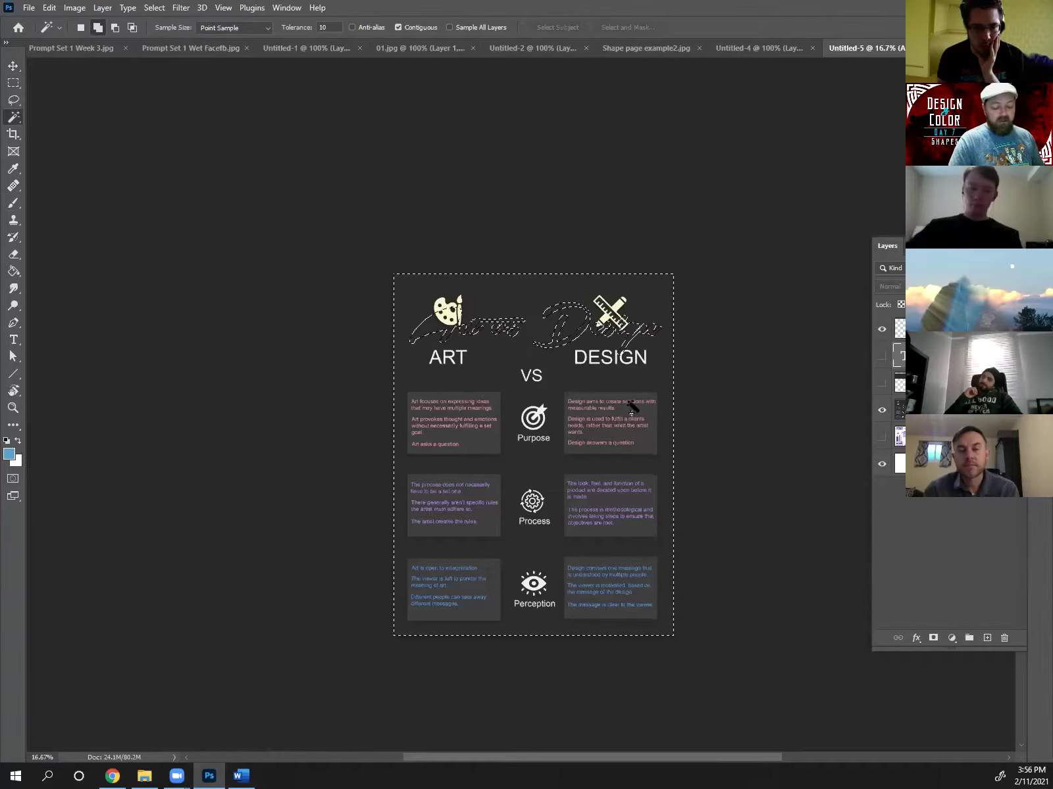
key(Delete)
key(ctrl+d)
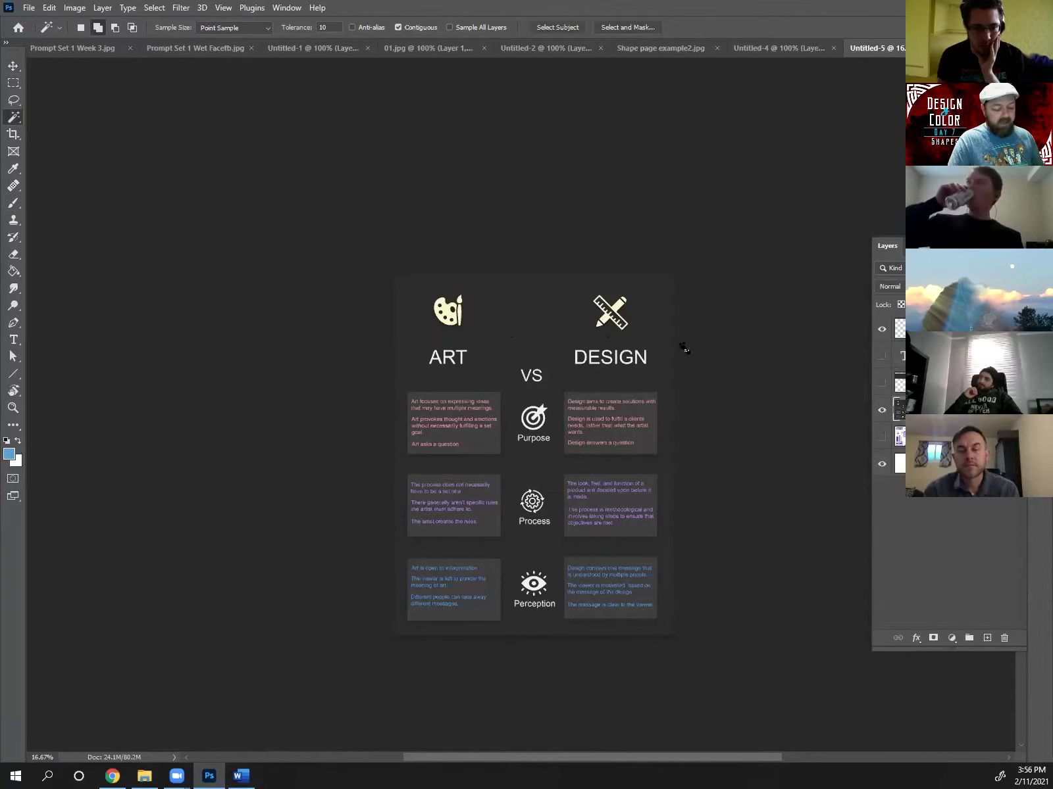
key(z)
drag(612, 329, 630, 358)
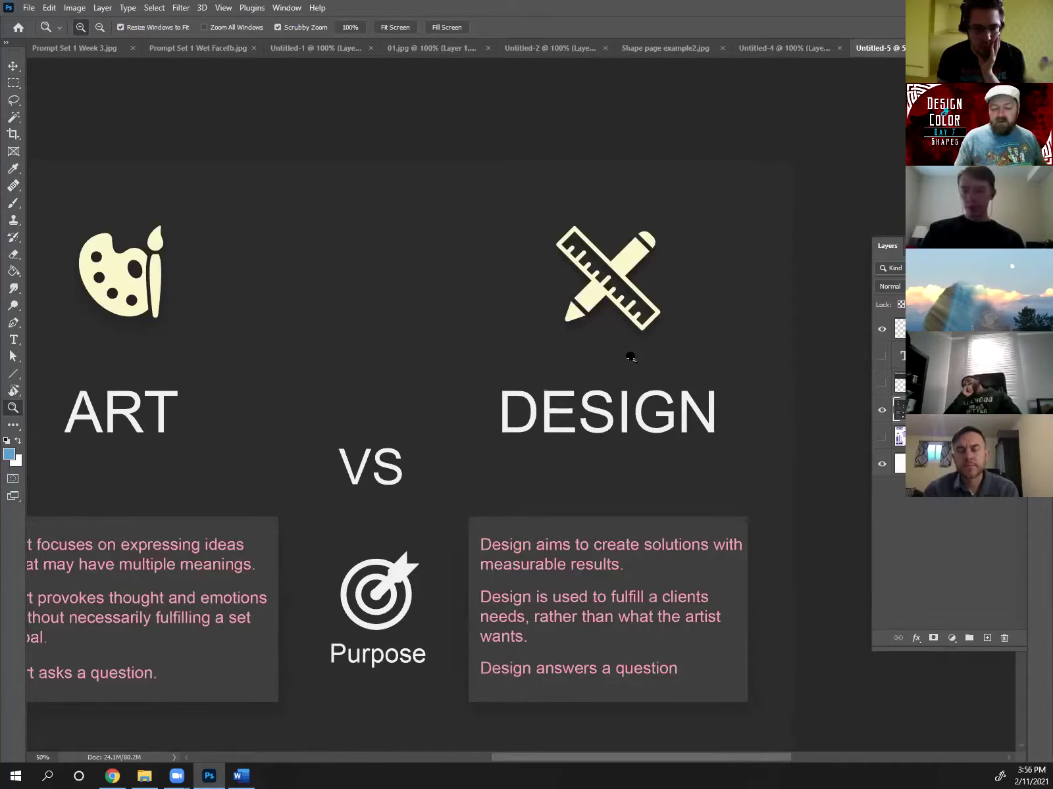
- Magic Wand-select the ruler-and-pencil icon and try copying it to a new layer, then undo
key(w)
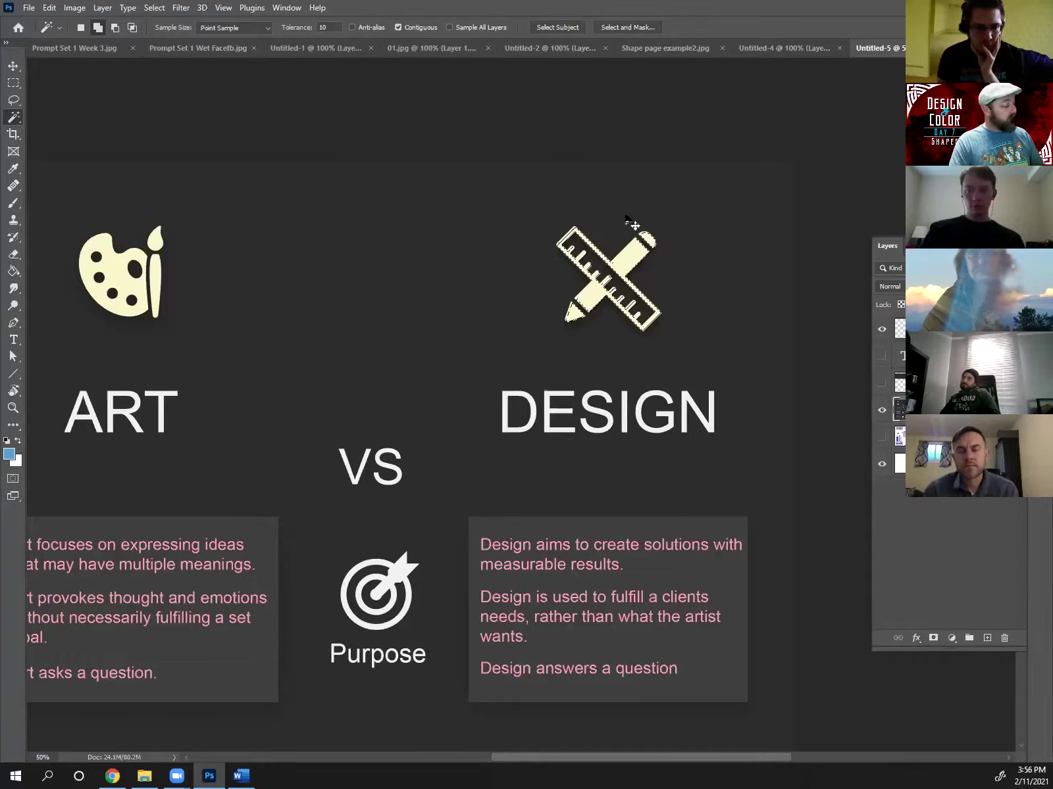
click(882, 384)
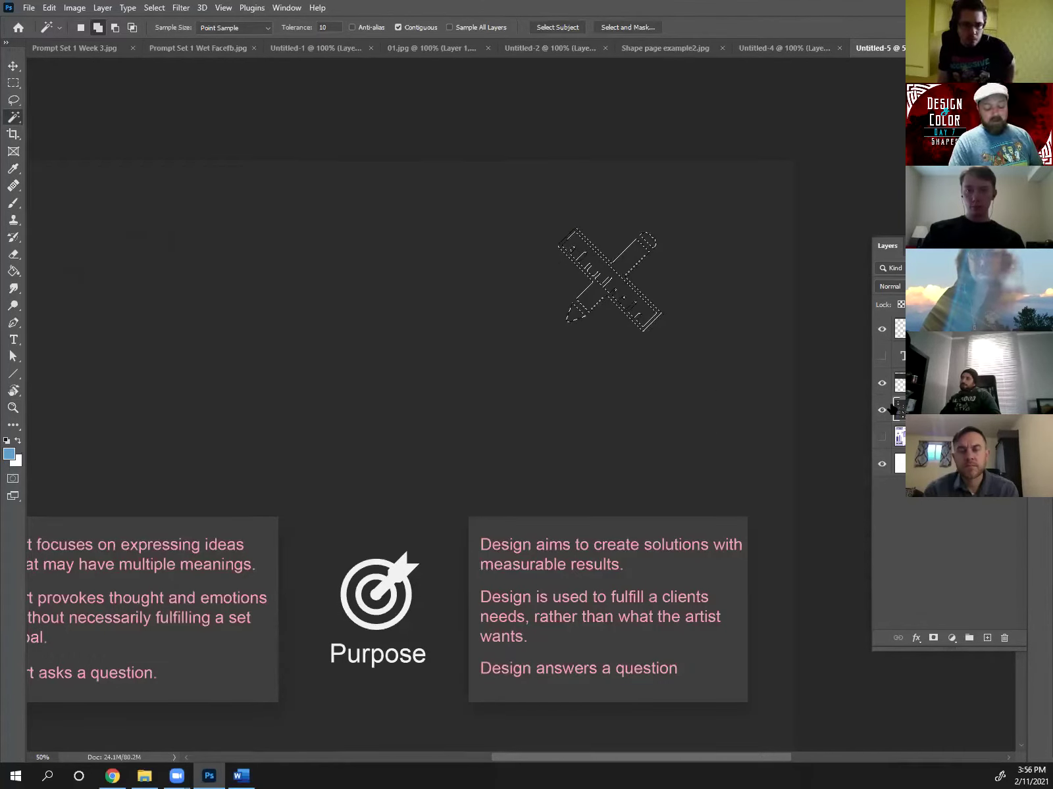
key(ctrl+j)
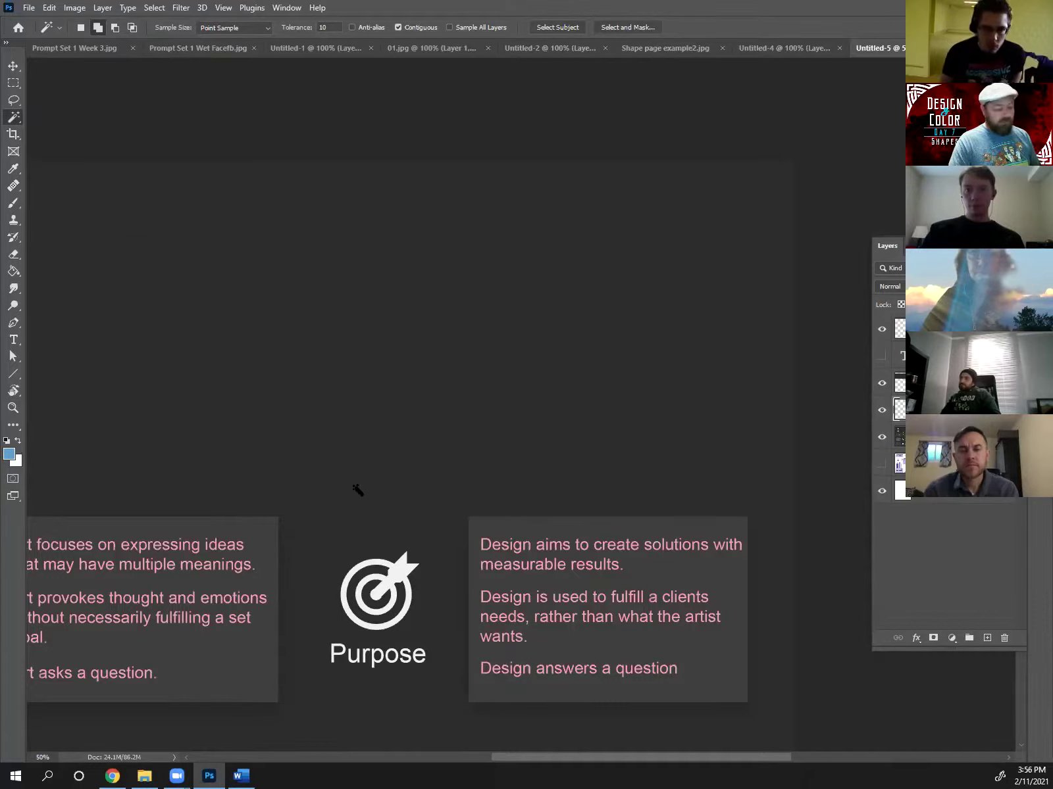
key(ctrl+z)
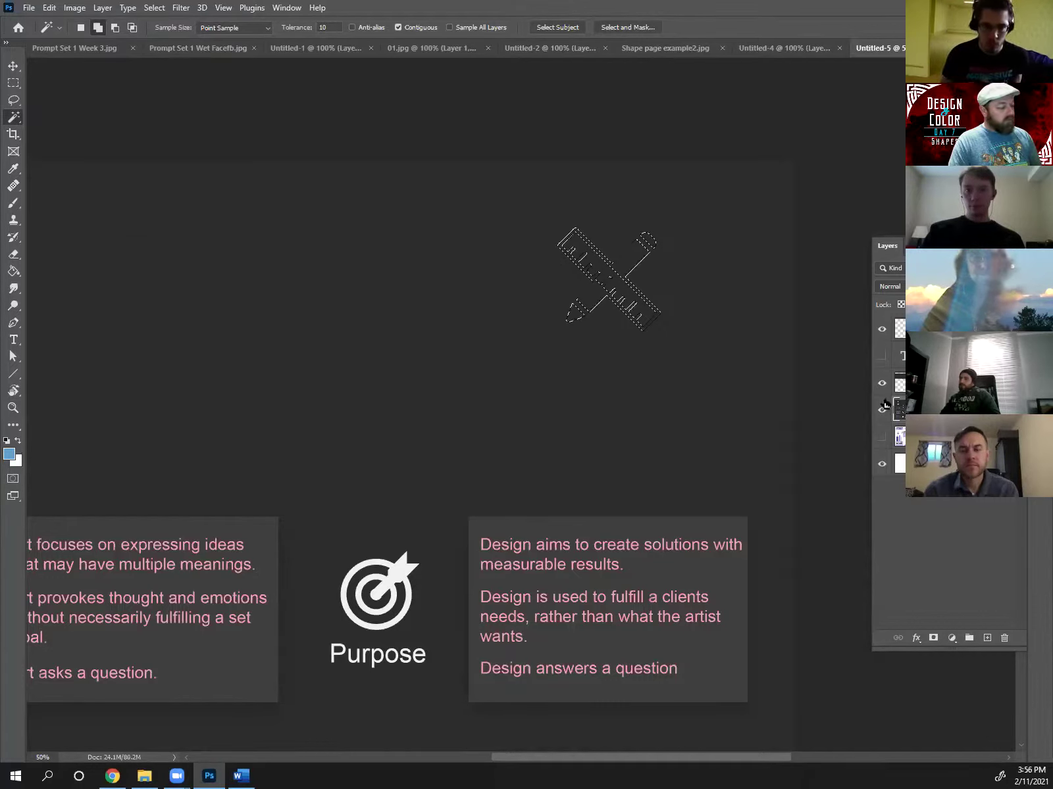
click(881, 383)
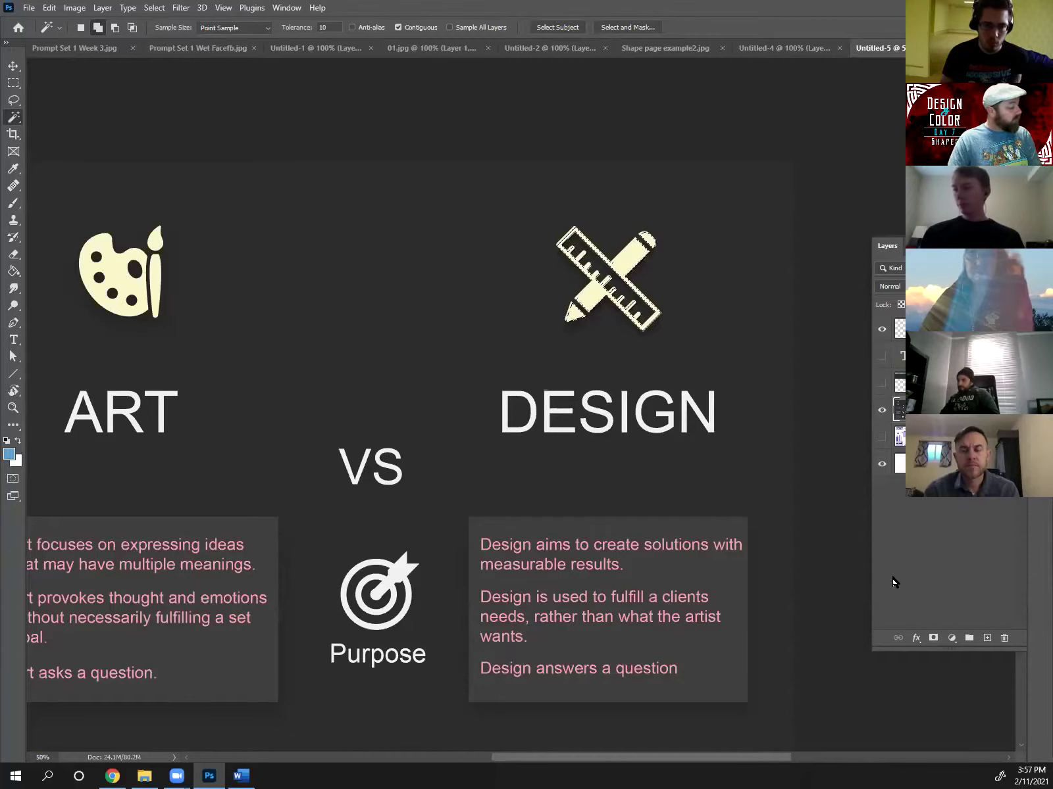
- Copy the icon from the artwork layer onto its own layer, hiding the old heading
click(882, 410)
click(882, 383)
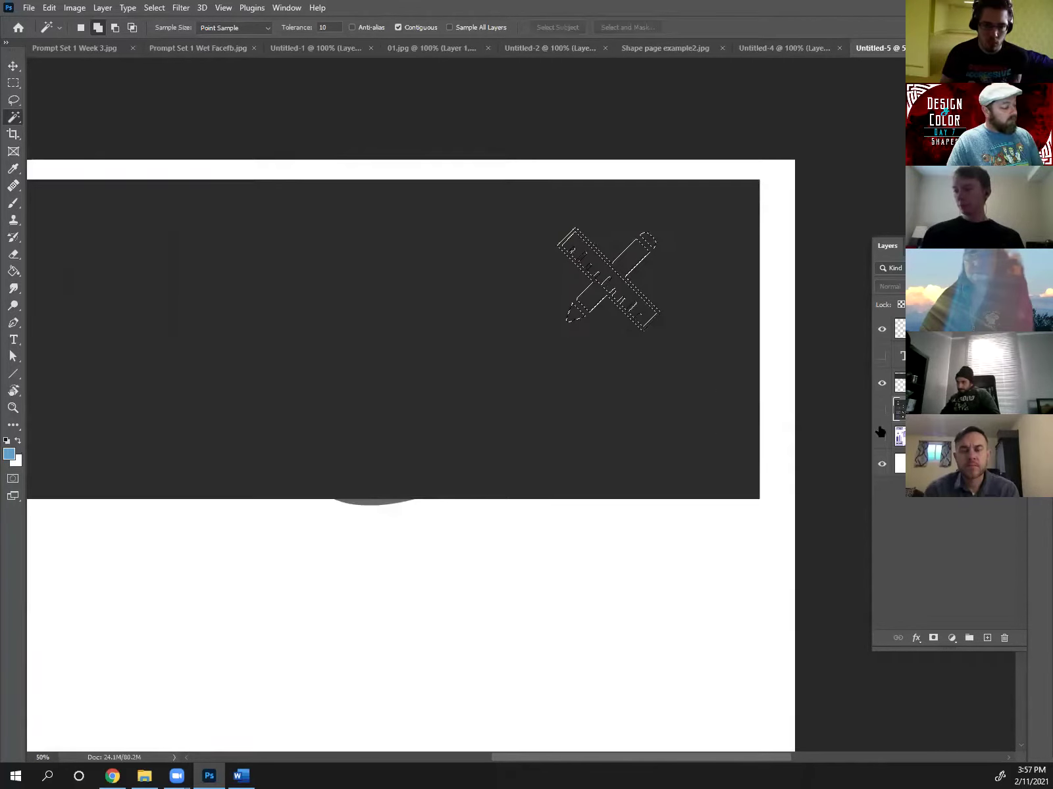
click(898, 383)
key(ctrl+j)
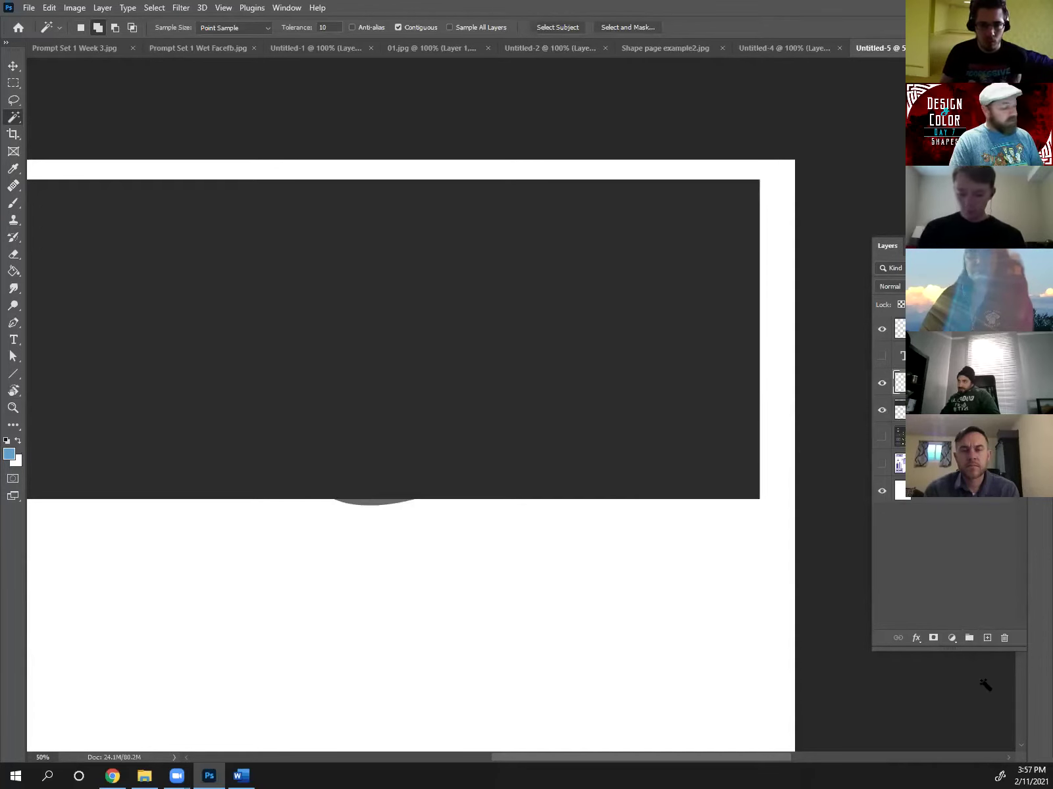
click(882, 437)
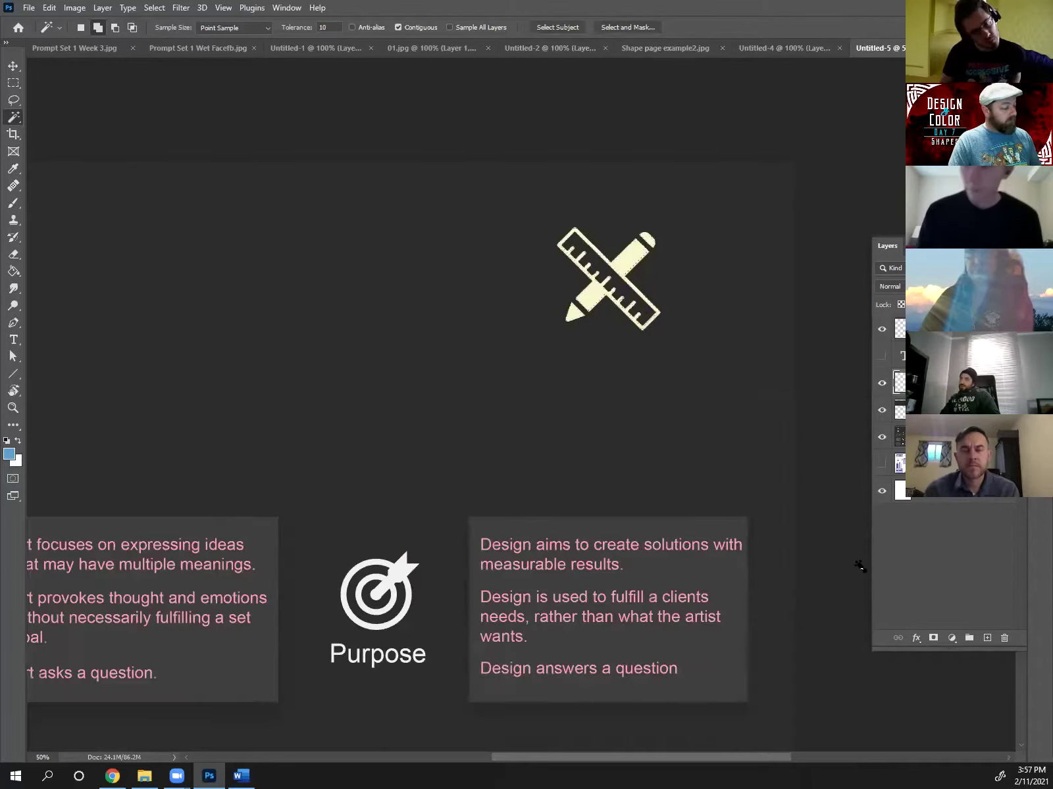
- Show the script title and icon, then scale the icon to about 148% and centre it behind the title
click(881, 356)
click(882, 409)
key(ctrl+t)
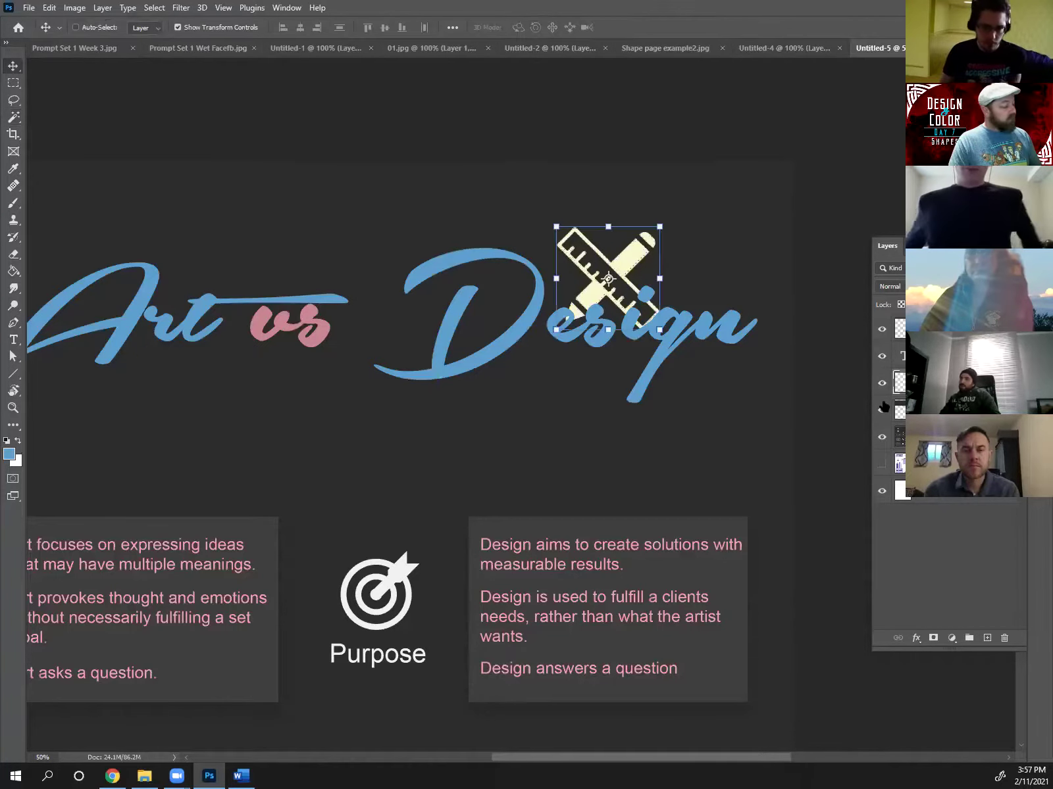
drag(556, 329, 385, 477)
mouse_move(500, 421)
mouse_down()
mouse_move(327, 400)
mouse_move(350, 391)
mouse_up()
key(Return)
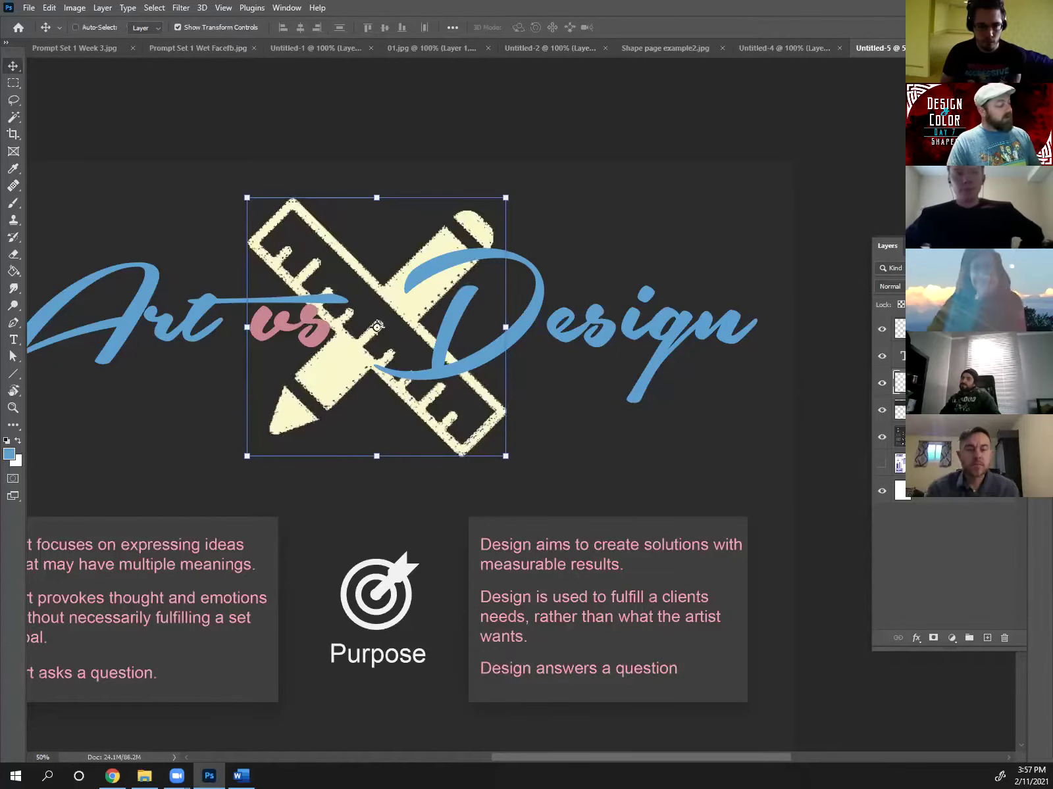
- Zoom out and fade the icon's opacity to 20%, then 10%, for a faint grey
key(ctrl+minus)
key(ctrl+minus)
key(ctrl+minus)
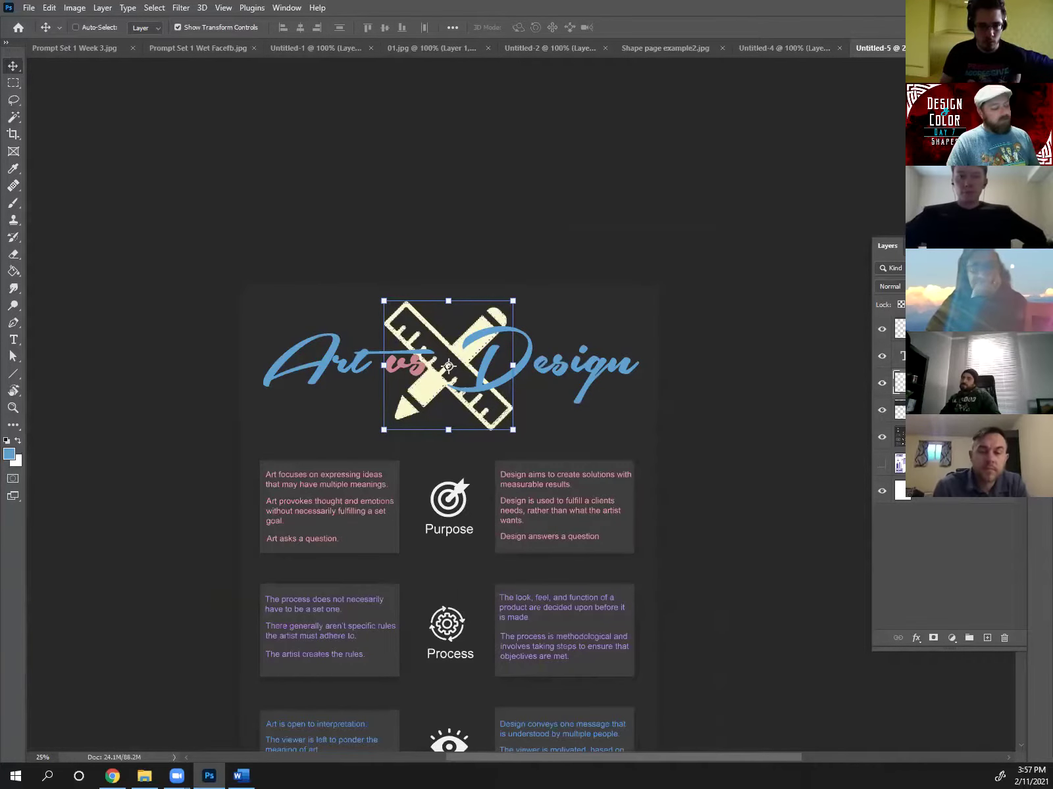
key(2)
key(1)
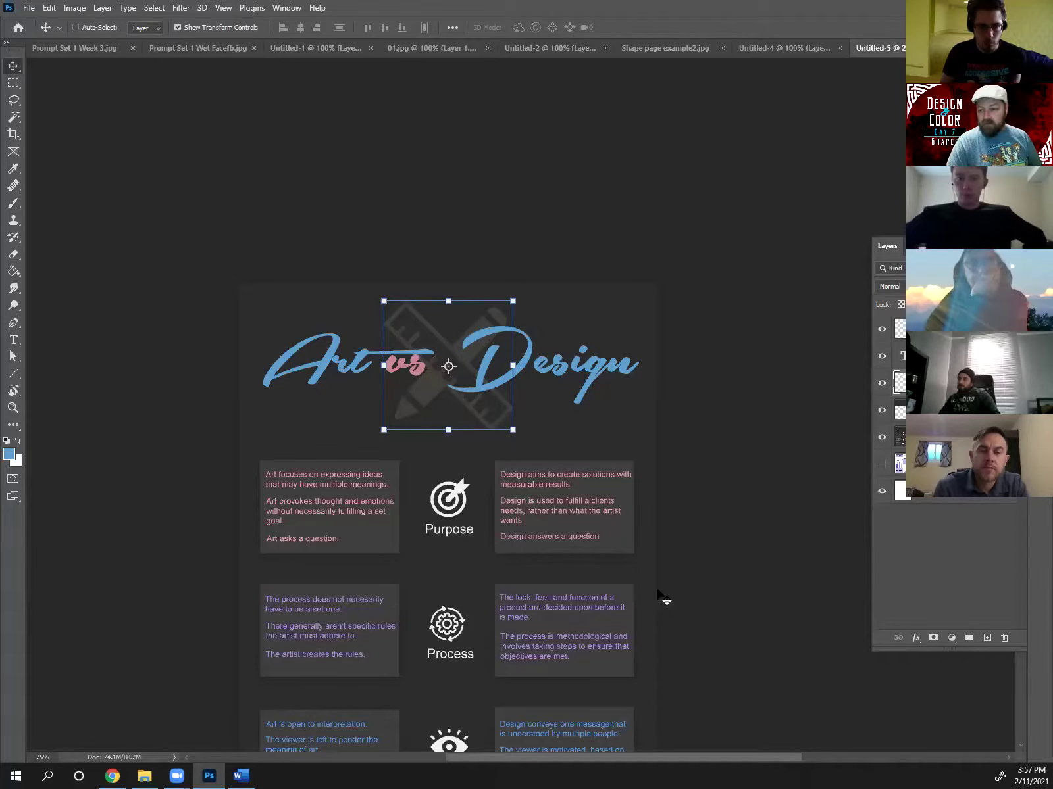
scroll(395, 571, down, 5)
key(b)
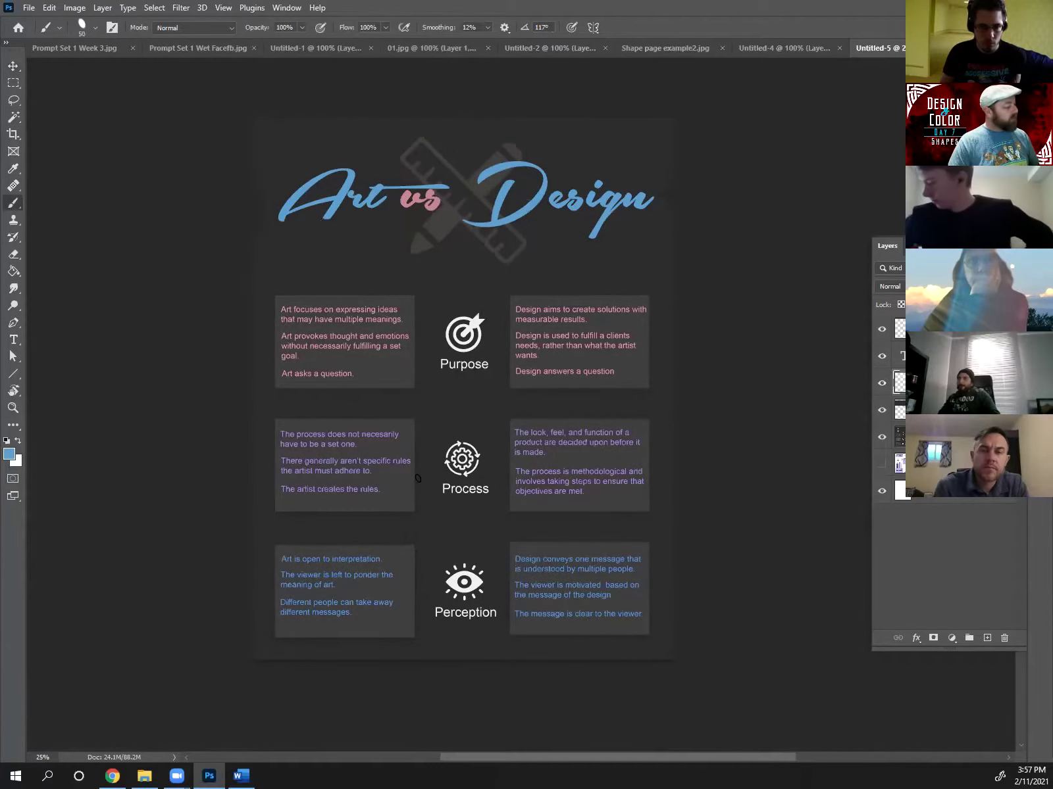